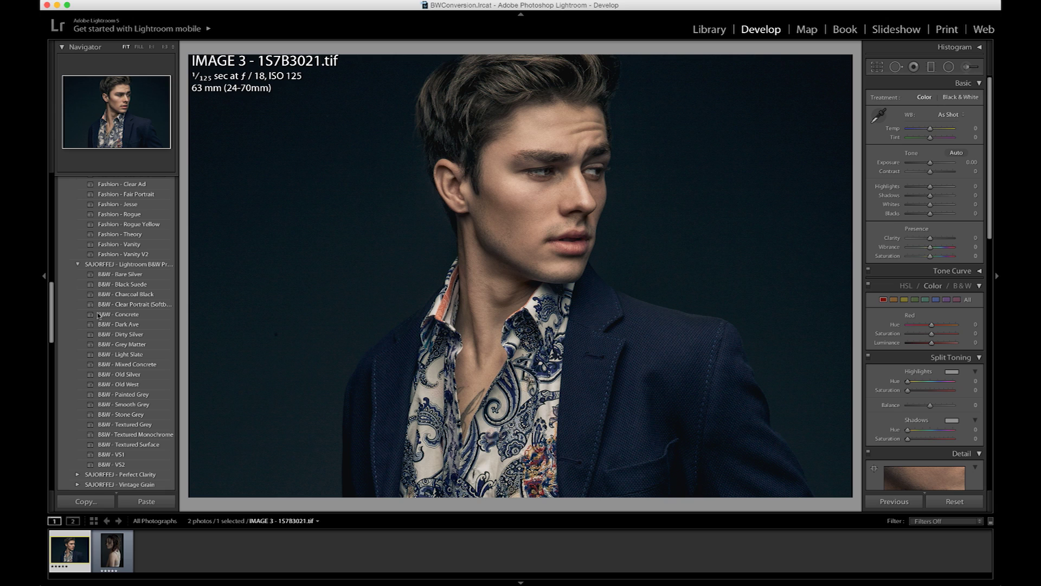
Step: After previewing both portraits and the Tone Curve panel, set the man's portrait to Black & White
left_click(111, 549)
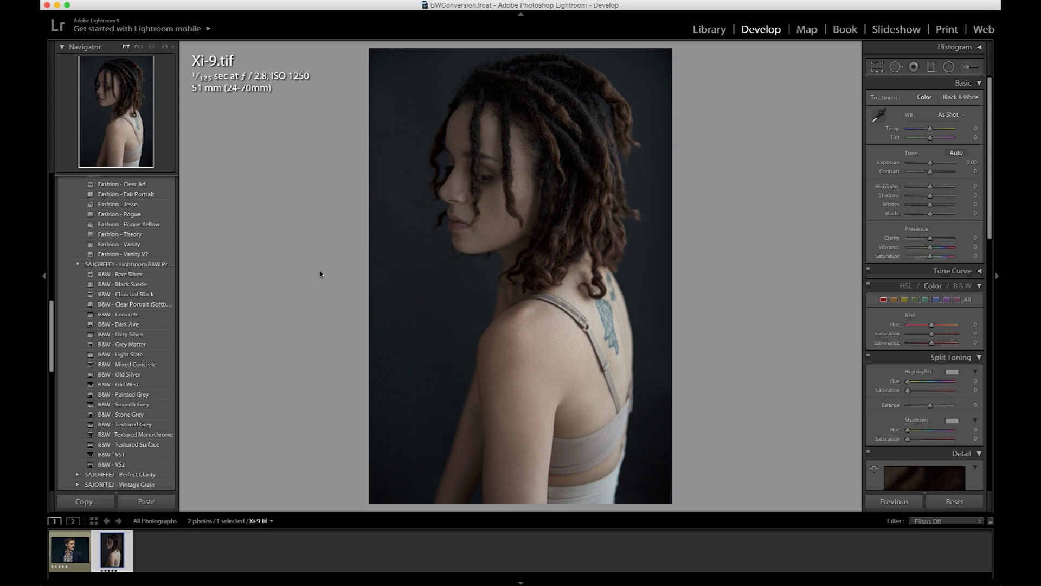
left_click(57, 563)
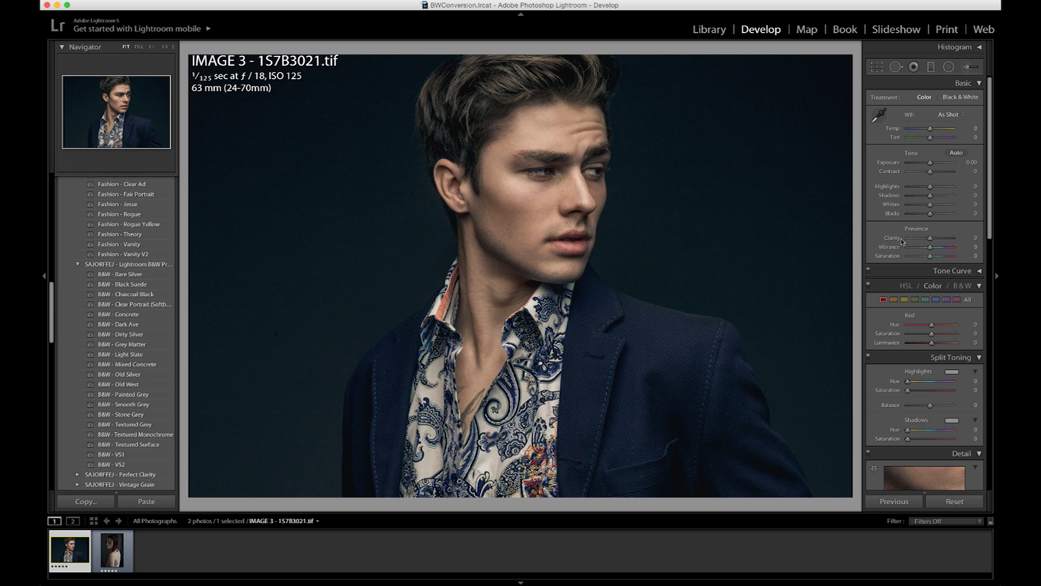
left_click(979, 271)
left_click(979, 271)
left_click(955, 98)
Step: Set Xi-9.tif to Black & White, then return to the man's portrait IMAGE 3
key("Right")
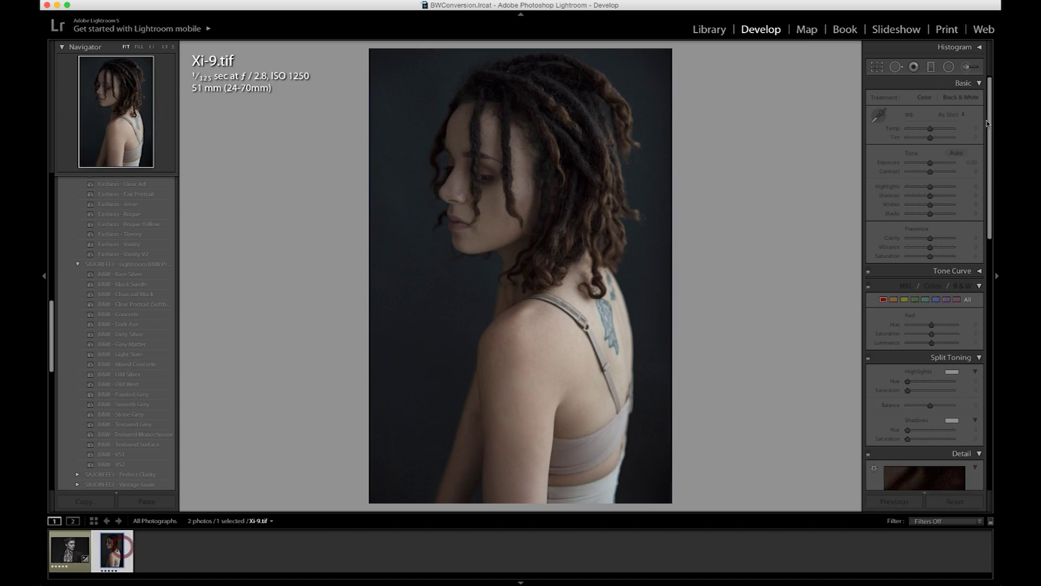
left_click(967, 99)
left_click(64, 559)
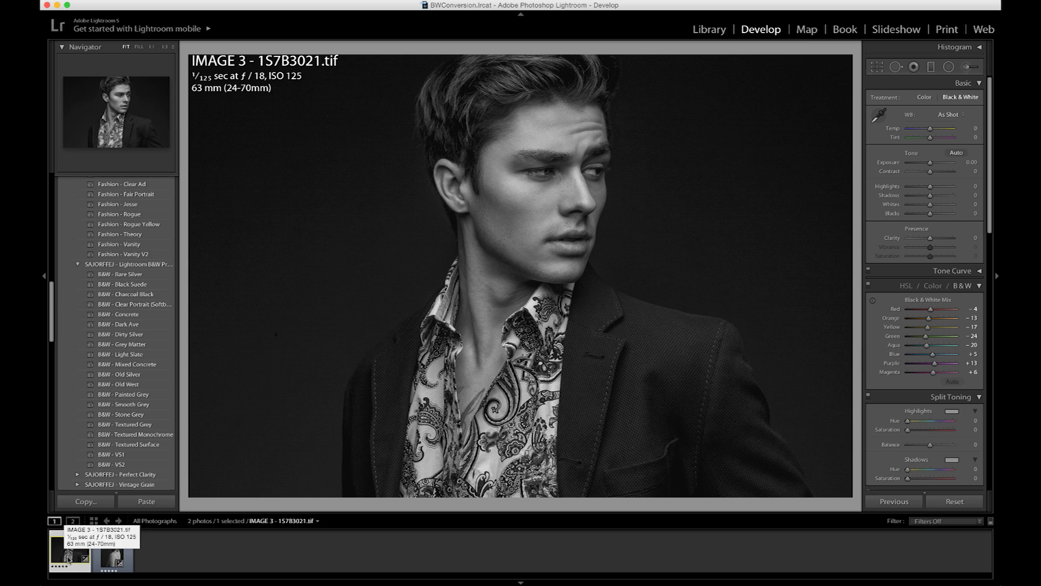
left_click(109, 566)
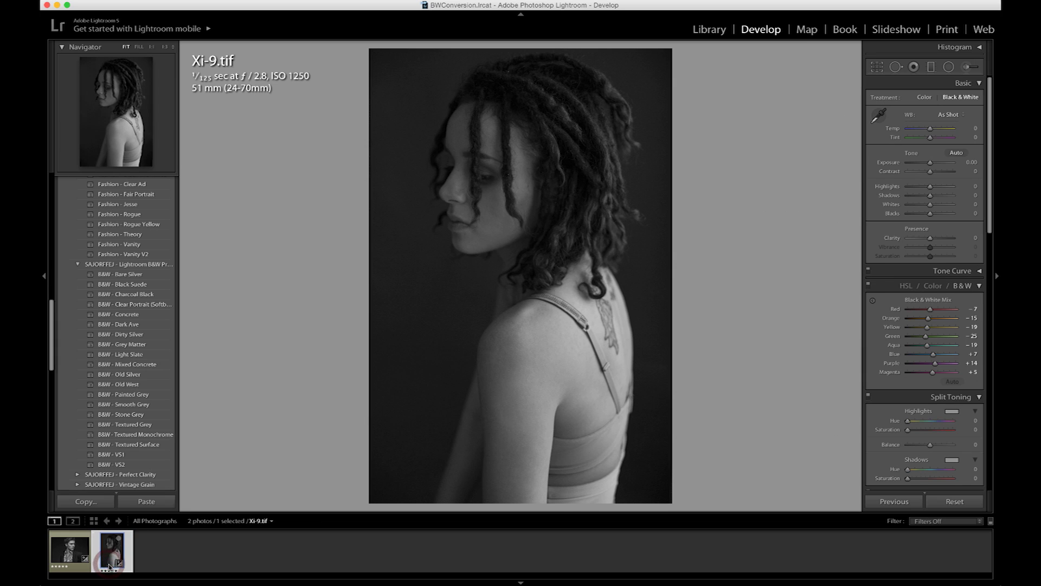
left_click(68, 556)
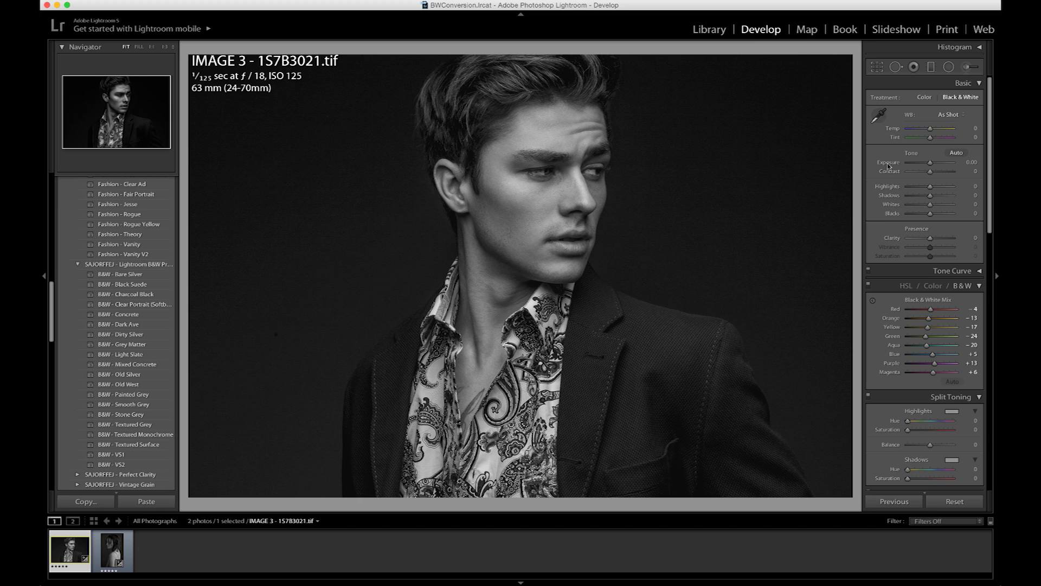
left_click_drag(946, 168, 921, 164)
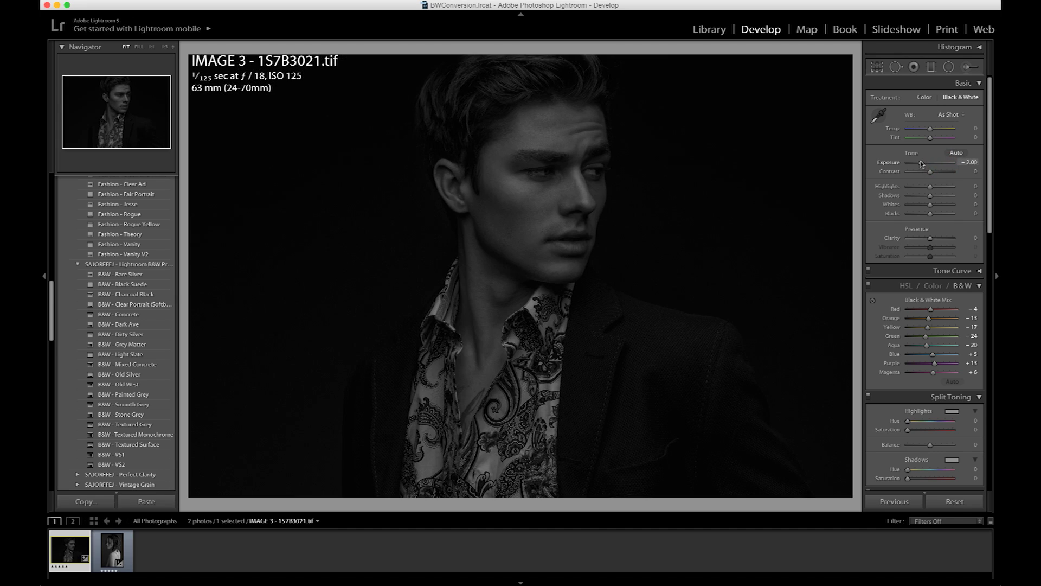
key("super+z")
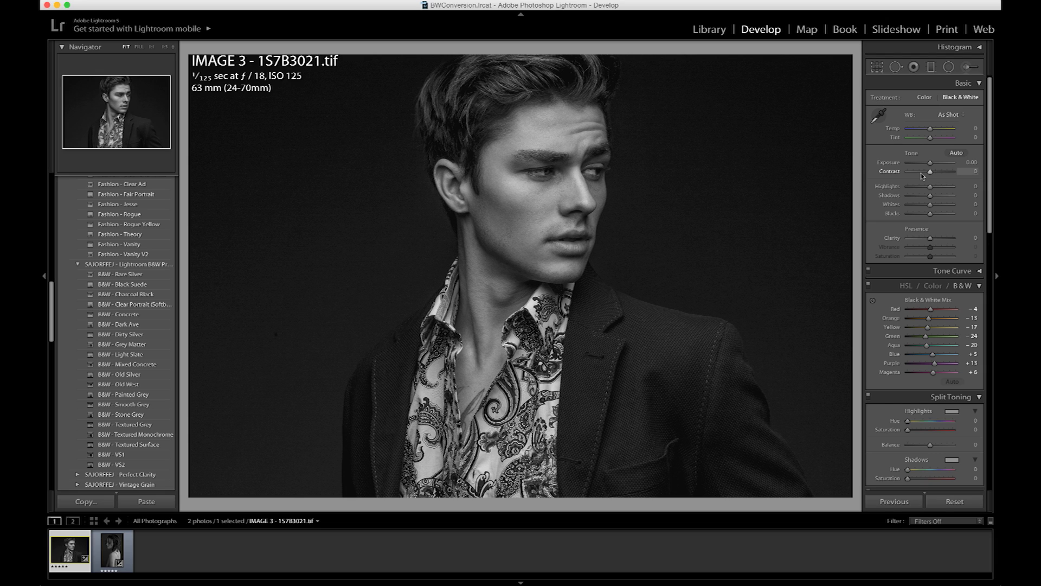
left_click(919, 173)
left_click_drag(920, 172, 949, 172)
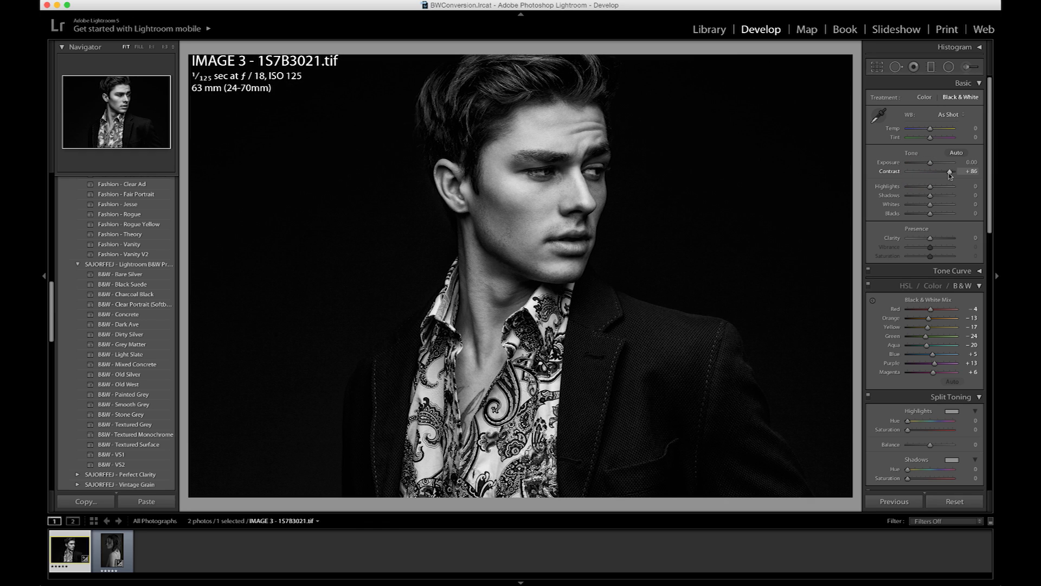
left_click_drag(949, 174, 917, 175)
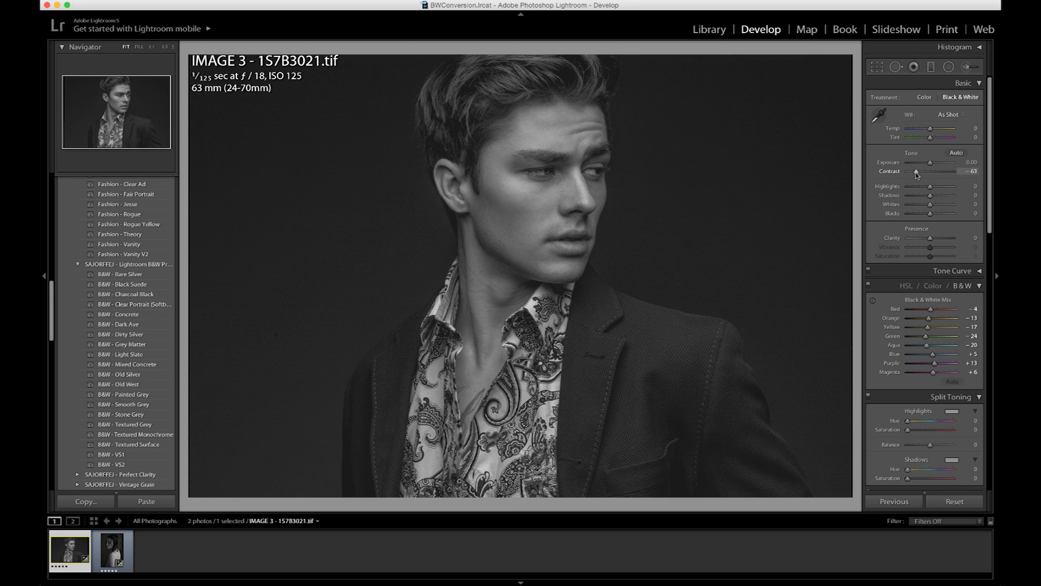
key("super+z")
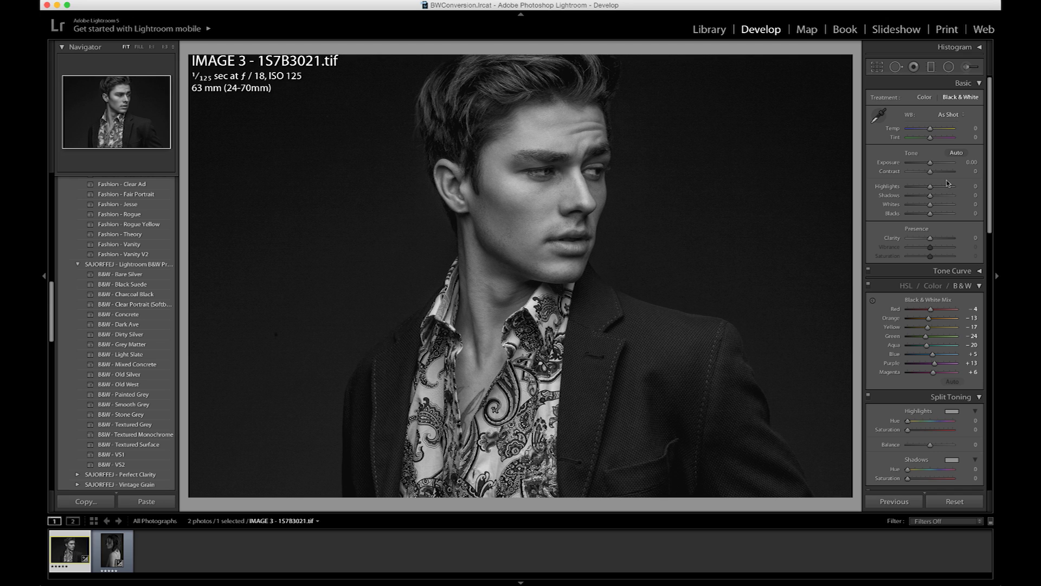
mouse_move(946, 185)
left_mouse_down()
mouse_move(913, 187)
mouse_move(936, 196)
left_mouse_up()
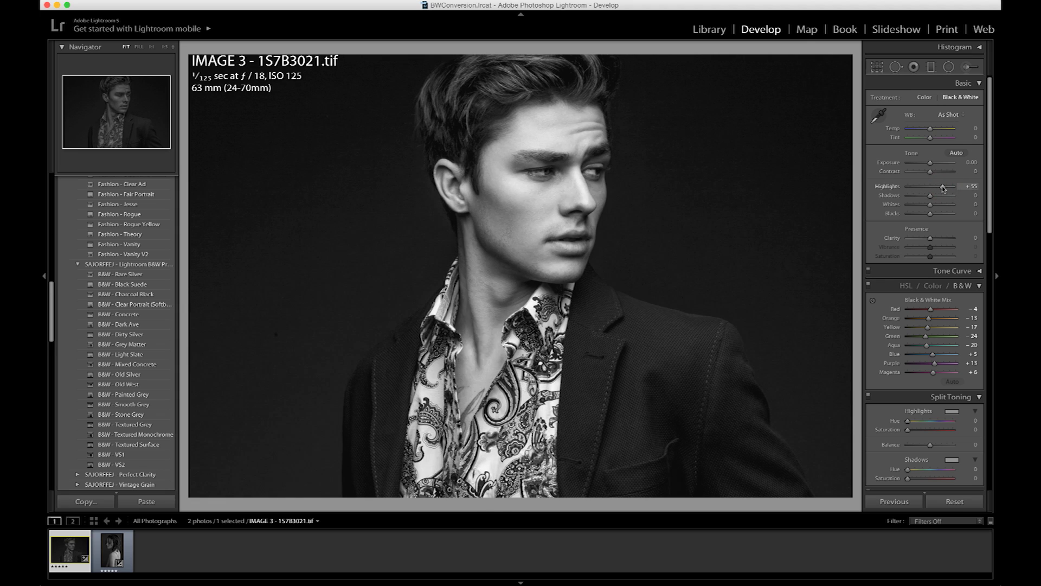
key("super+z")
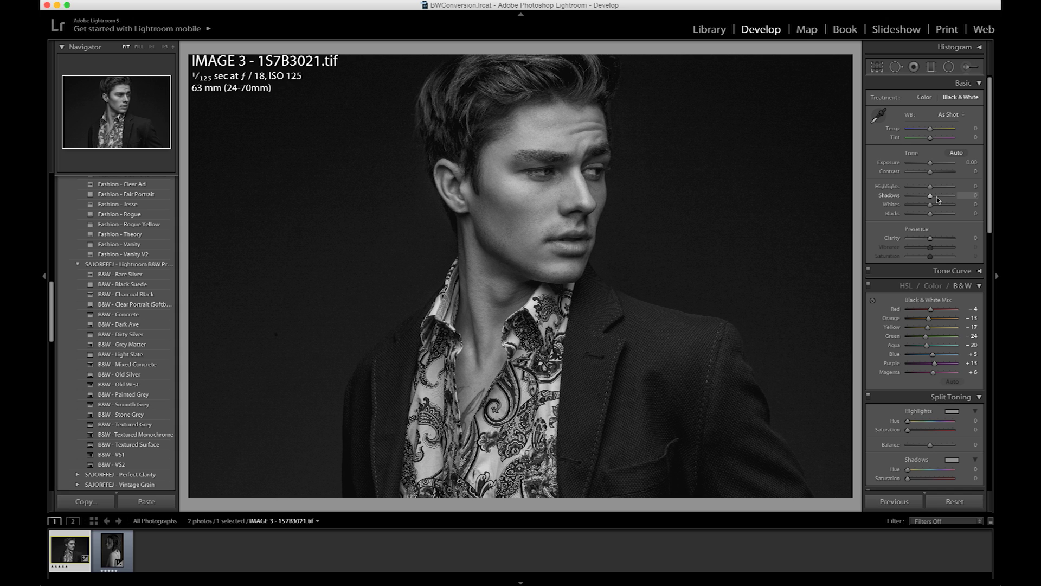
left_click_drag(941, 196, 909, 196)
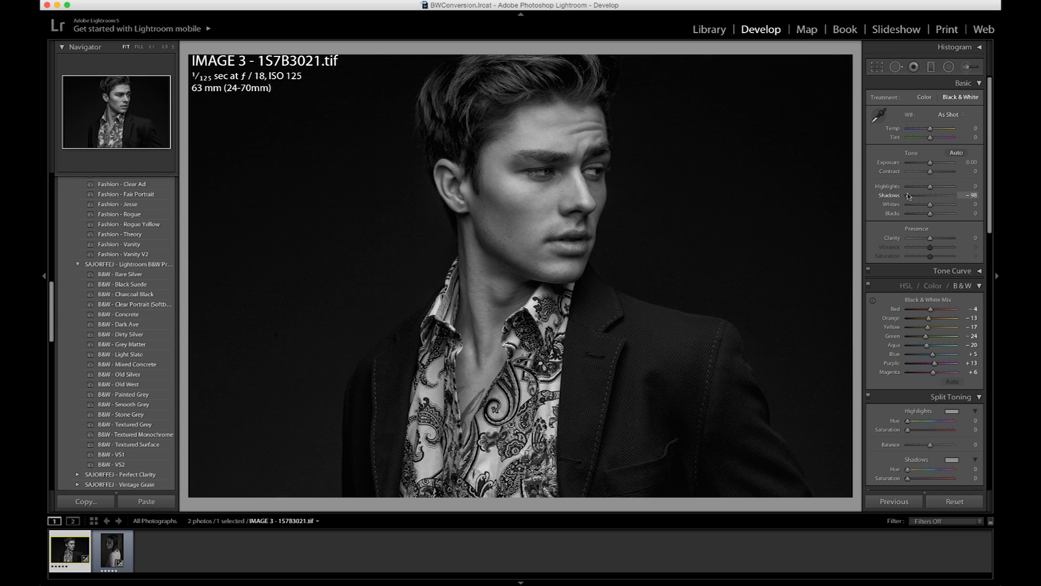
key("super+z")
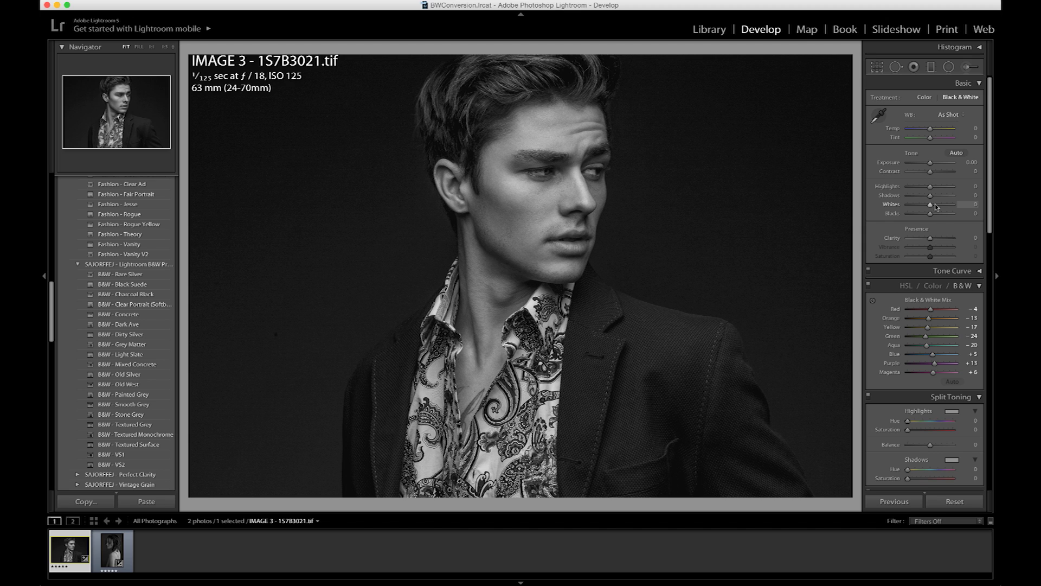
left_click_drag(936, 206, 945, 208)
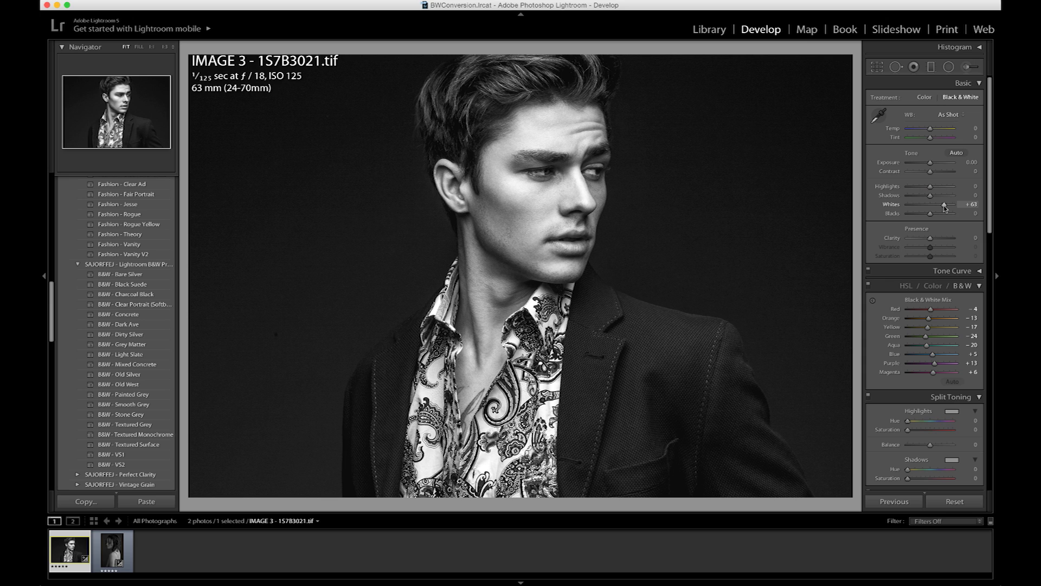
left_click_drag(928, 208, 921, 209)
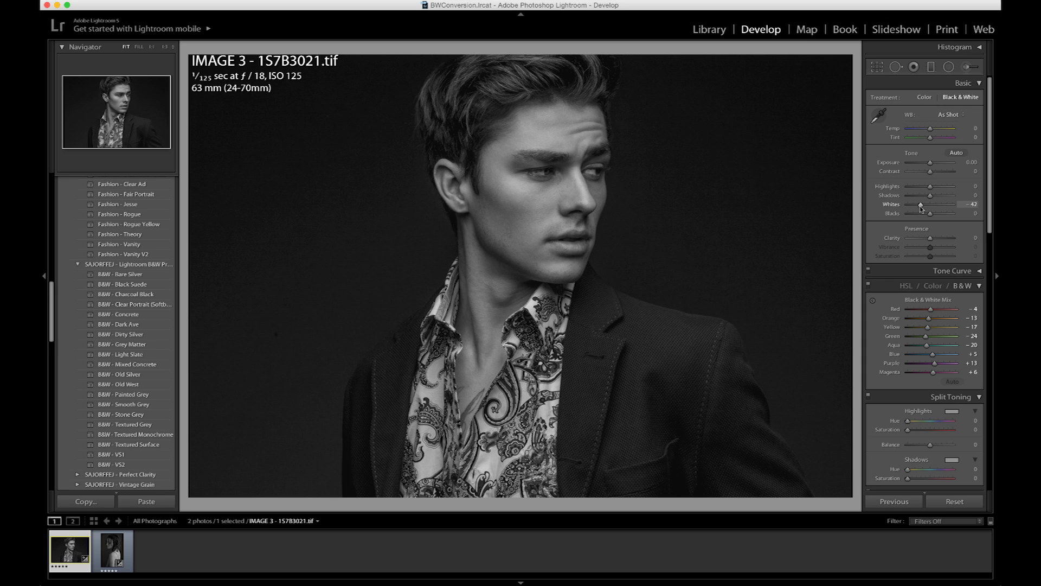
key("super+z")
double_click(892, 206)
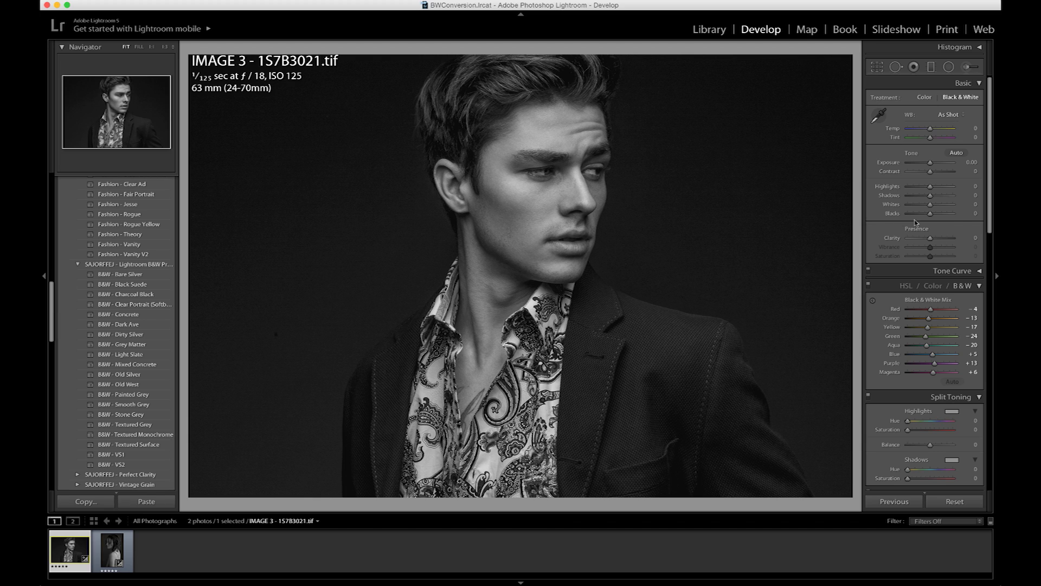
left_click_drag(930, 215, 924, 215)
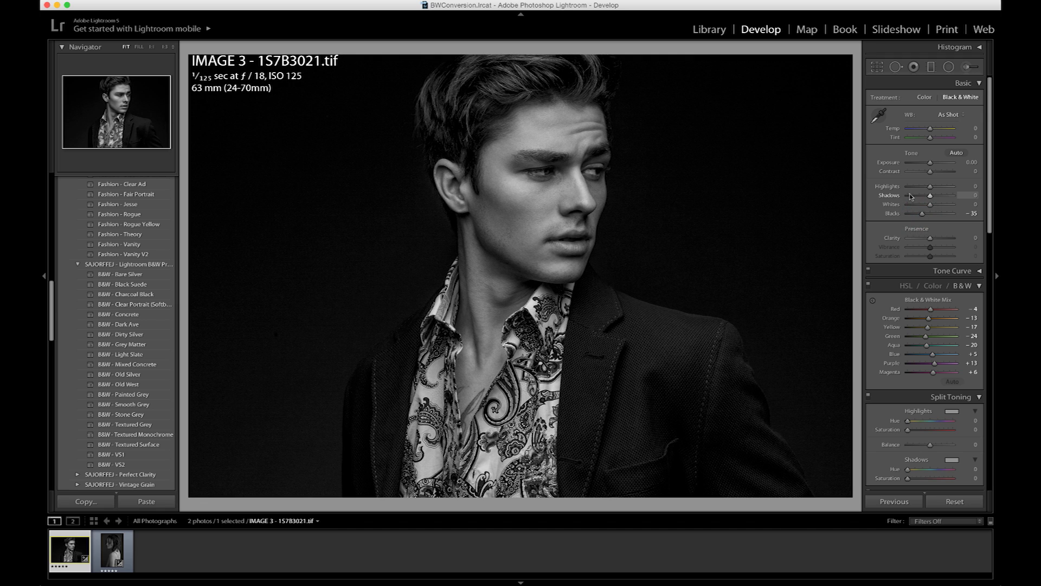
key("super+z")
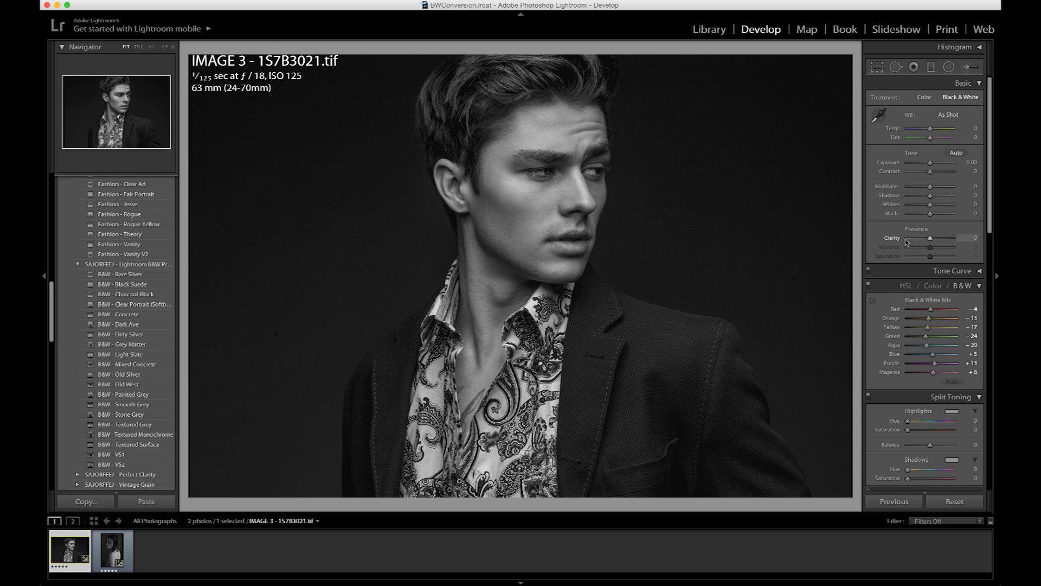
key("super+minus")
key("super+minus")
key("super+equal")
key("super+equal")
key("super+equal")
key("super+equal")
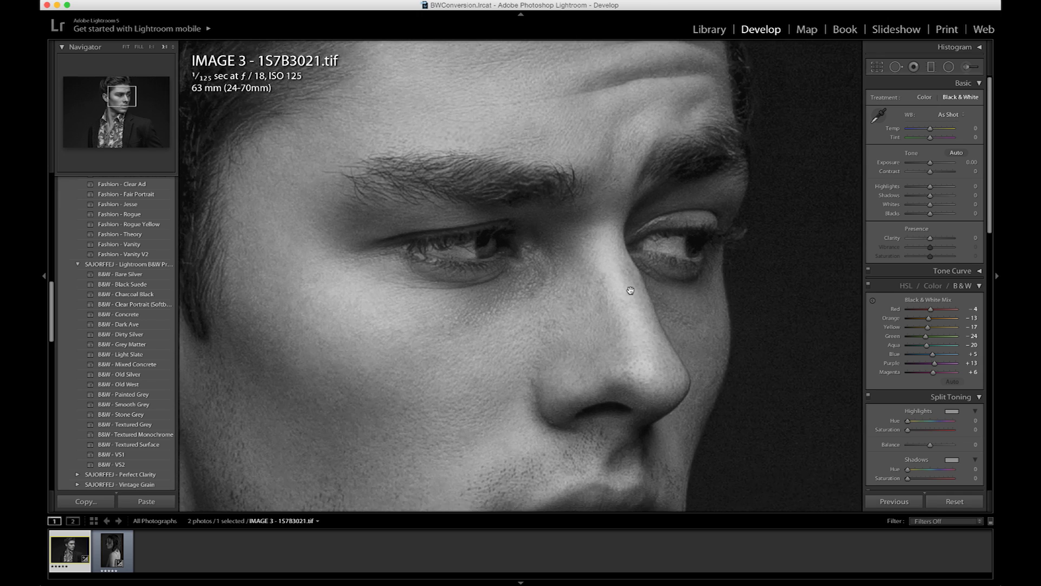
scroll(630, 290, "down", 5)
scroll(669, 305, "down", 5)
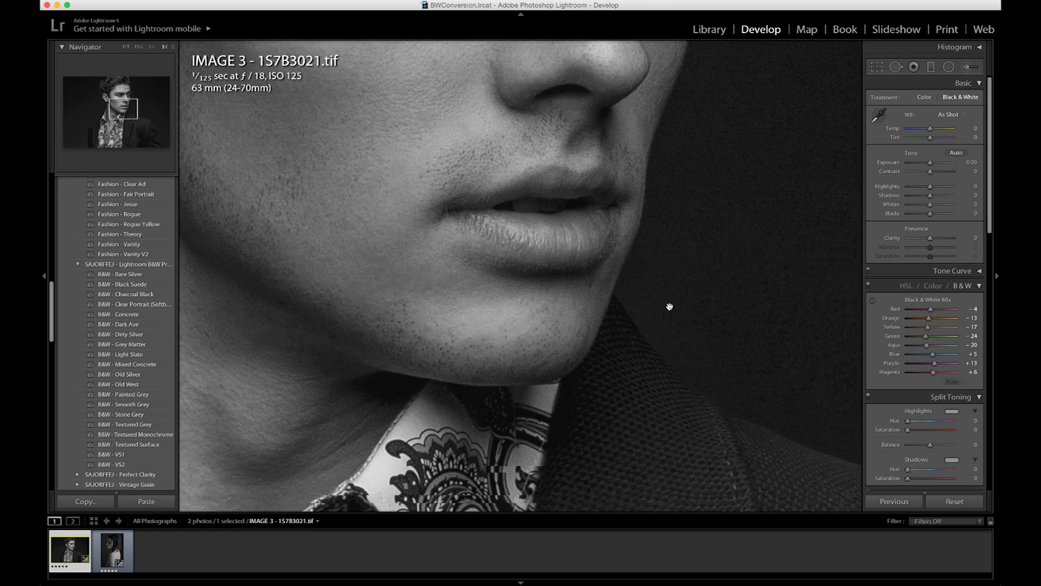
scroll(669, 307, "down", 3)
left_click_drag(930, 237, 938, 239)
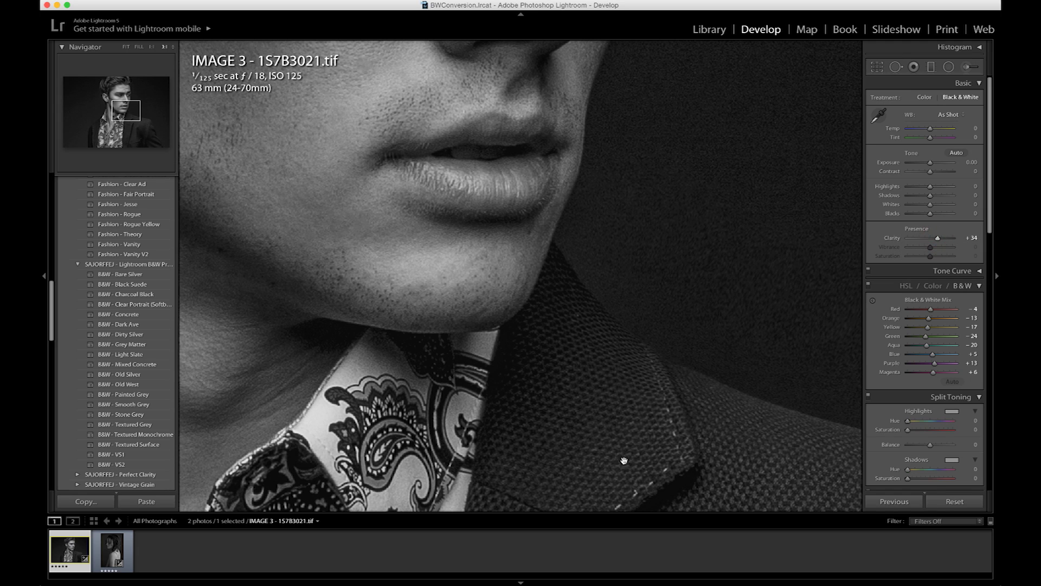
left_click_drag(708, 459, 594, 251)
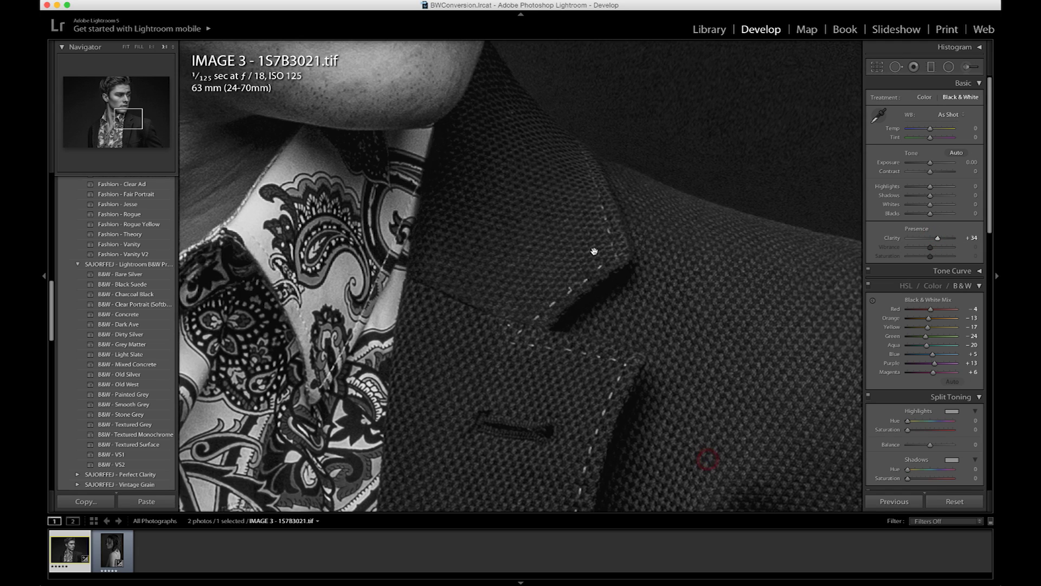
left_click_drag(924, 239, 901, 239)
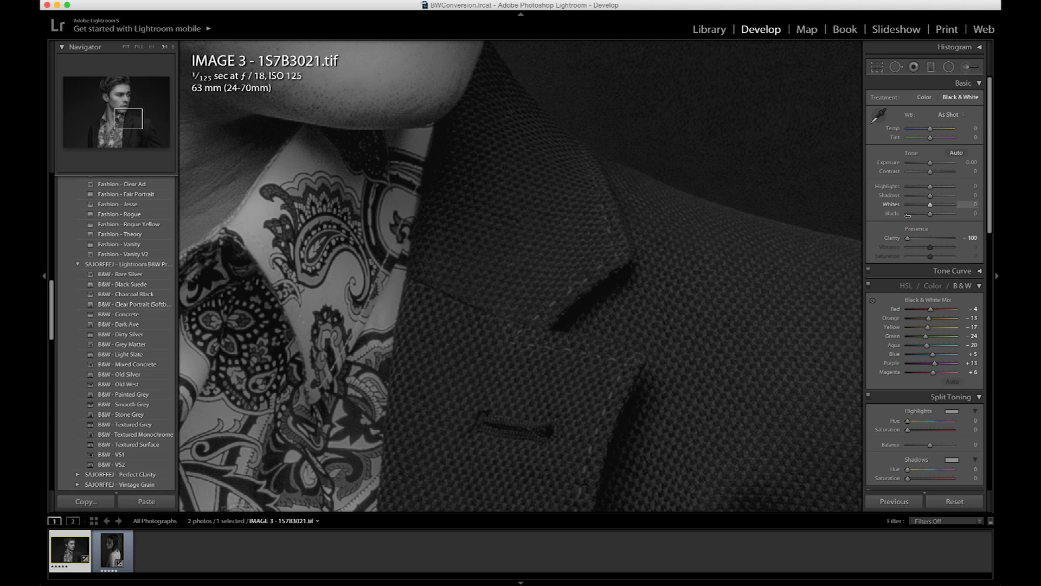
key("super+z")
double_click(890, 238)
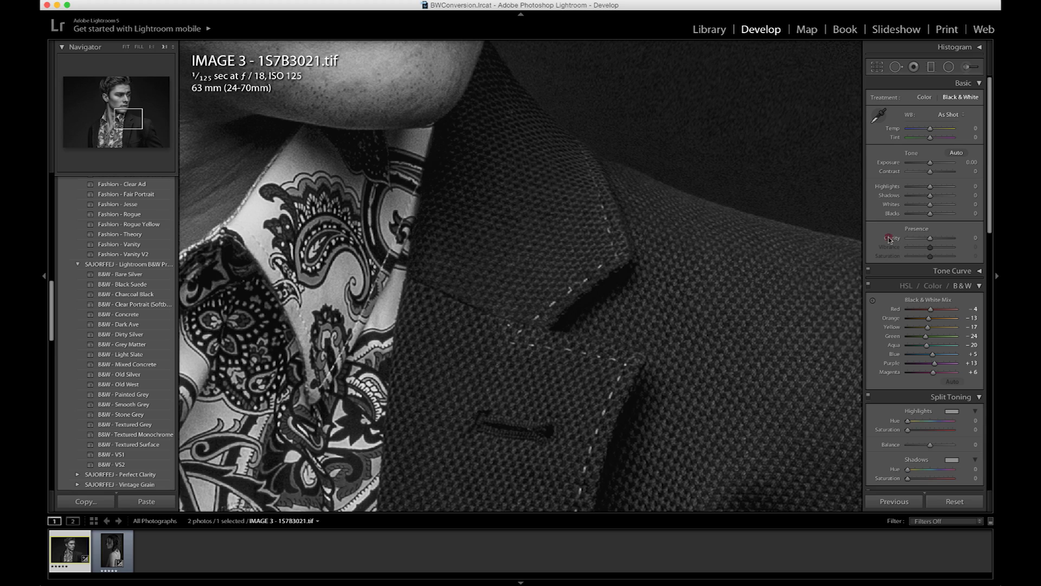
left_click(640, 237)
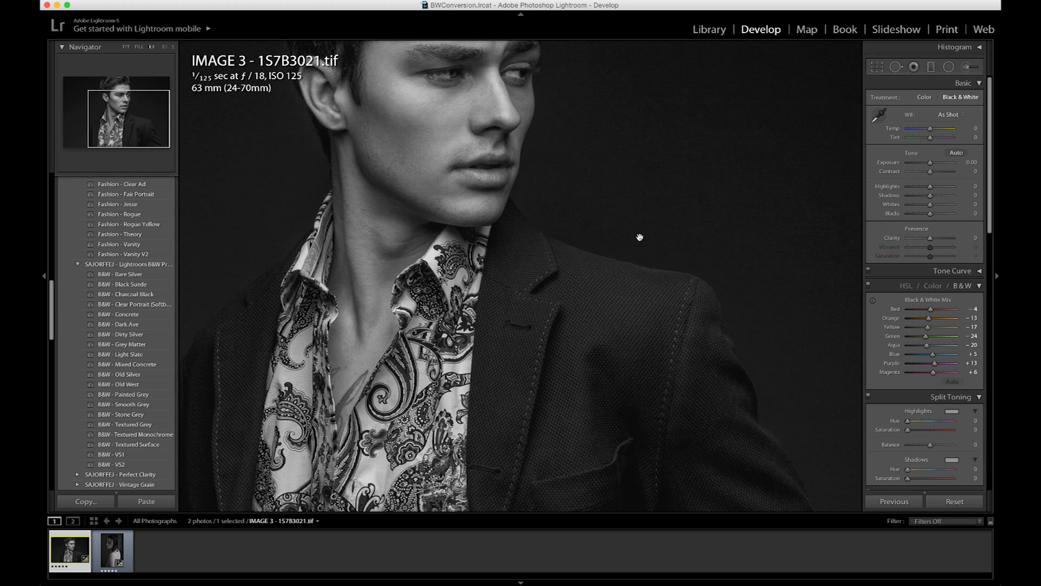
left_click(639, 237)
left_click(639, 237)
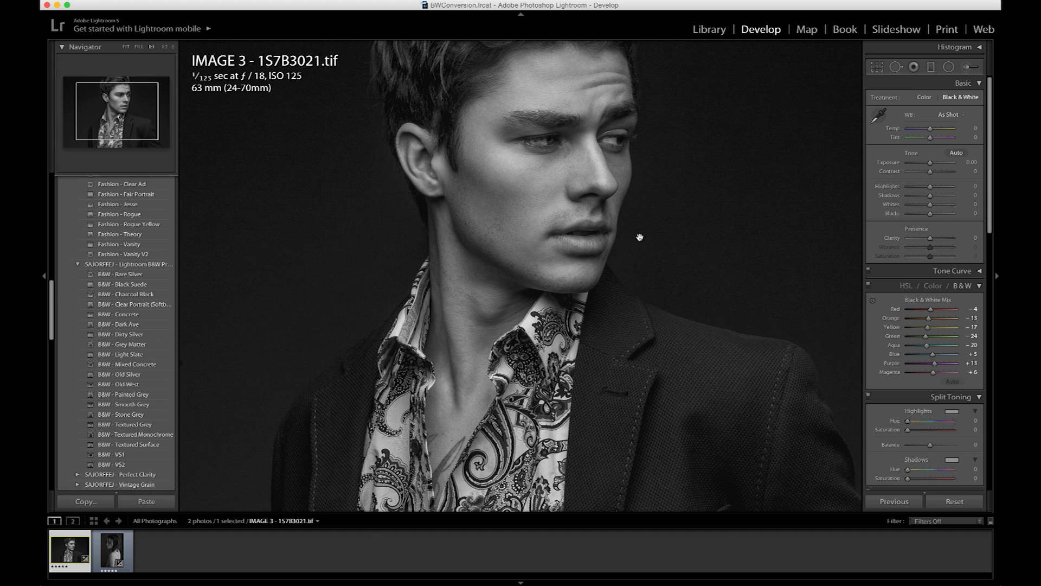
left_click(639, 237)
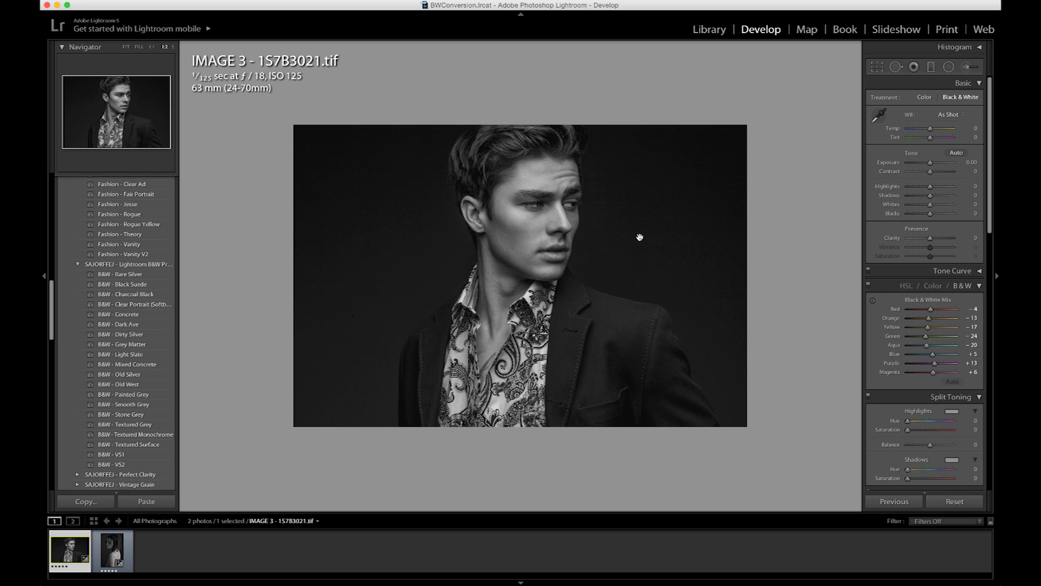
Step: Give the man's portrait Exposure −0.50, Contrast +53 and Highlights +6
left_click(640, 237)
left_click_drag(930, 163, 928, 163)
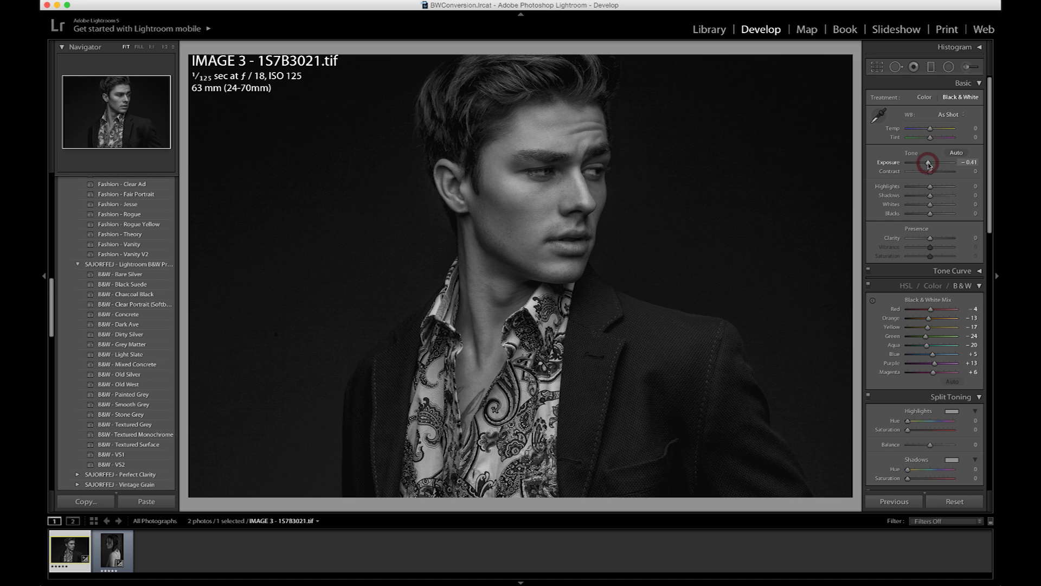
left_click_drag(932, 164, 927, 165)
left_click_drag(938, 175, 943, 174)
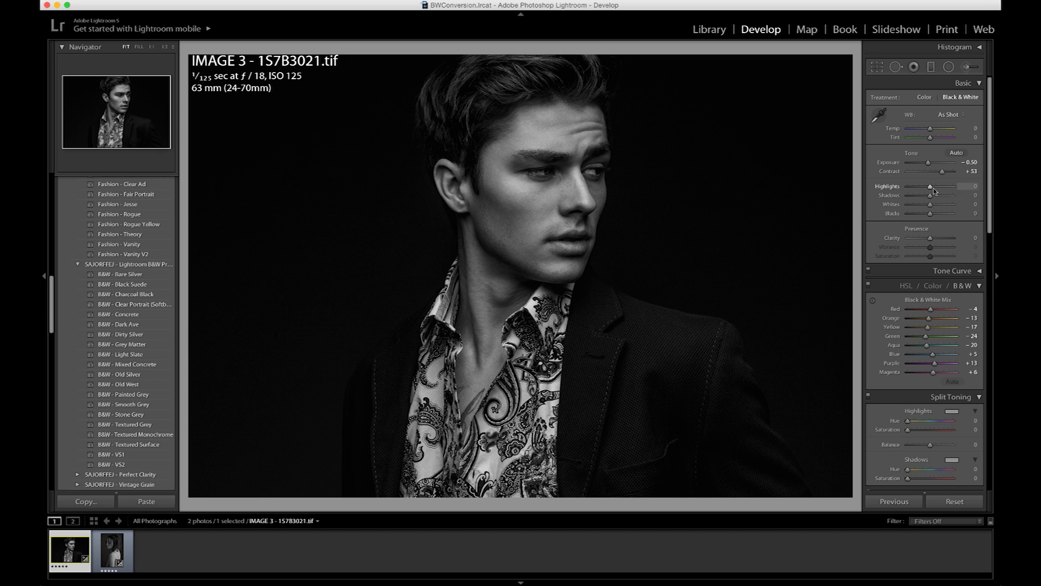
left_click_drag(930, 186, 935, 187)
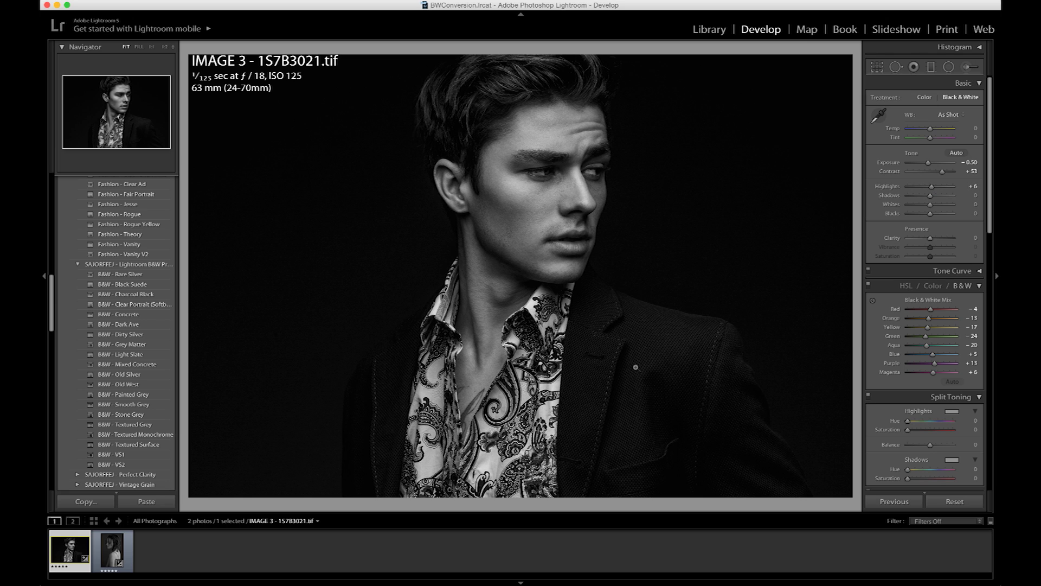
Step: Set the man's portrait to Shadows +47, Whites −23, Blacks +9 and Clarity +32
left_click(940, 195)
left_click(924, 204)
left_click_drag(924, 204, 925, 204)
left_click_drag(969, 213, 978, 226)
left_click_drag(940, 238, 937, 239)
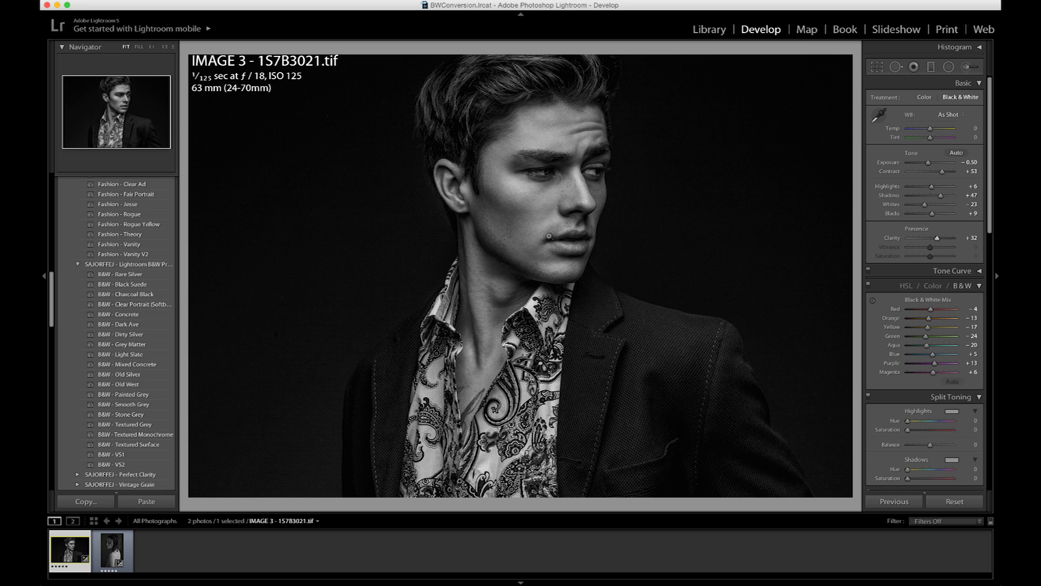
Step: Nudge Clarity up to +34 while inspecting the jacket texture zoomed in
left_click(606, 356)
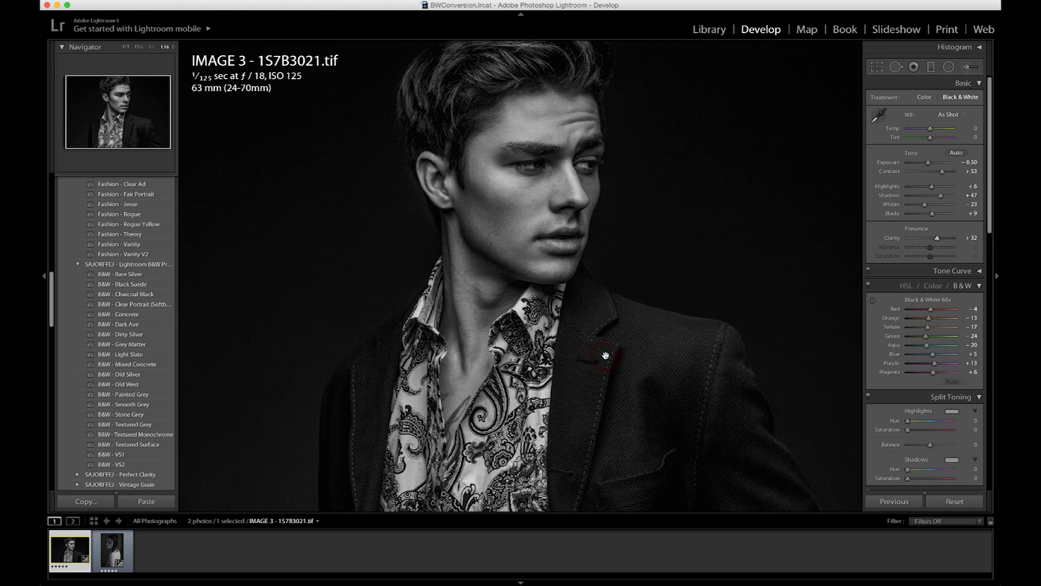
left_click(606, 355)
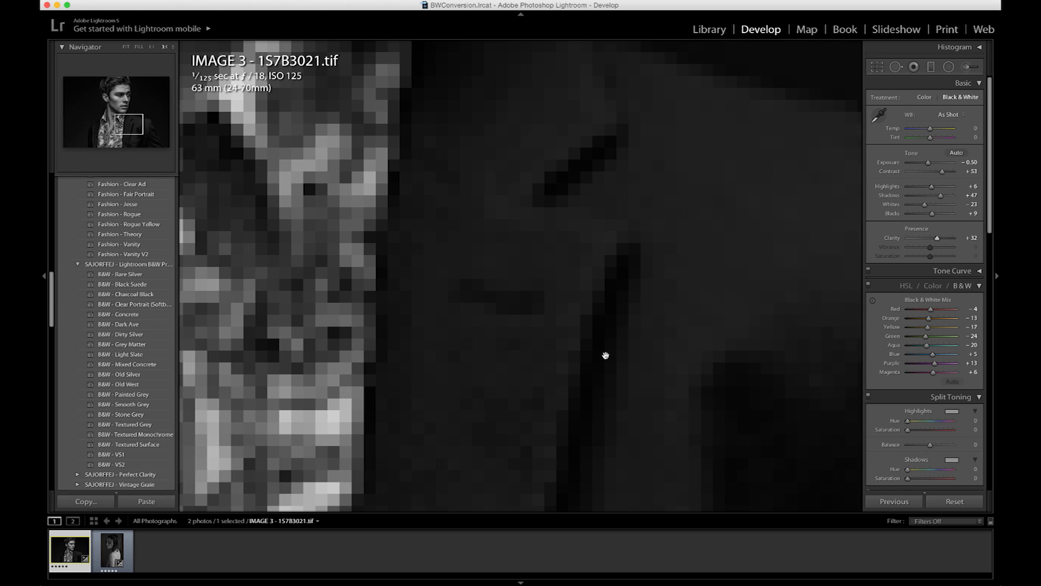
key("super+minus")
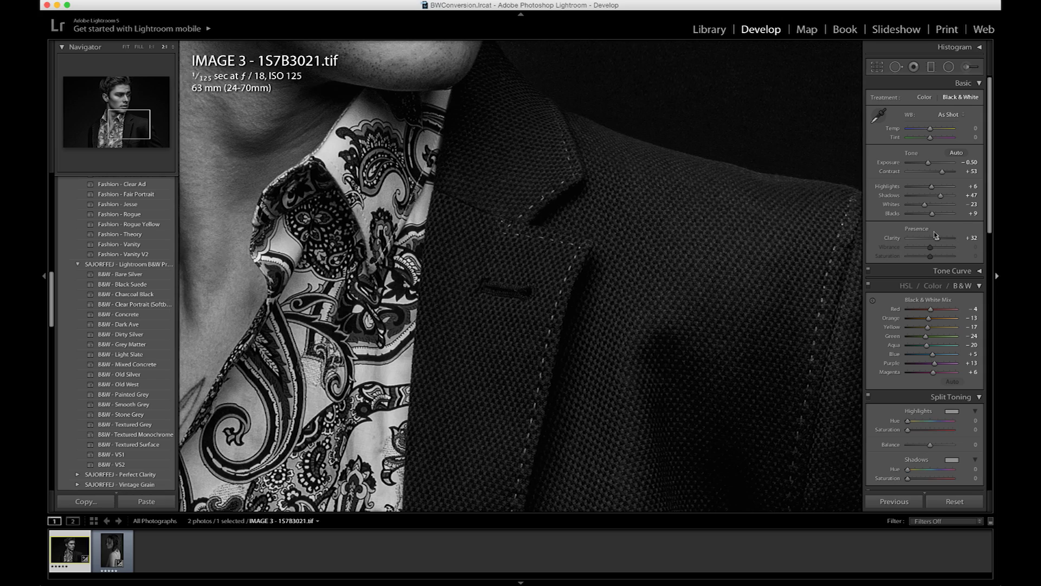
mouse_move(932, 238)
left_mouse_down()
mouse_move(949, 239)
mouse_move(936, 241)
left_mouse_up()
key("super+minus")
key("super+minus")
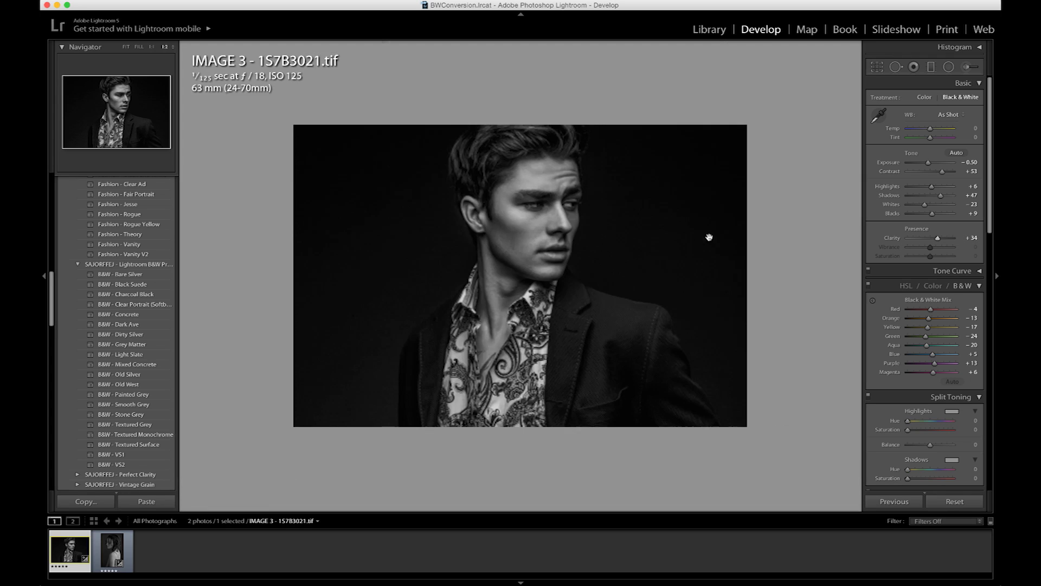
Step: Make a reset Black & White virtual copy of the man's portrait and compare it with the original
left_click(126, 47)
right_click(61, 547)
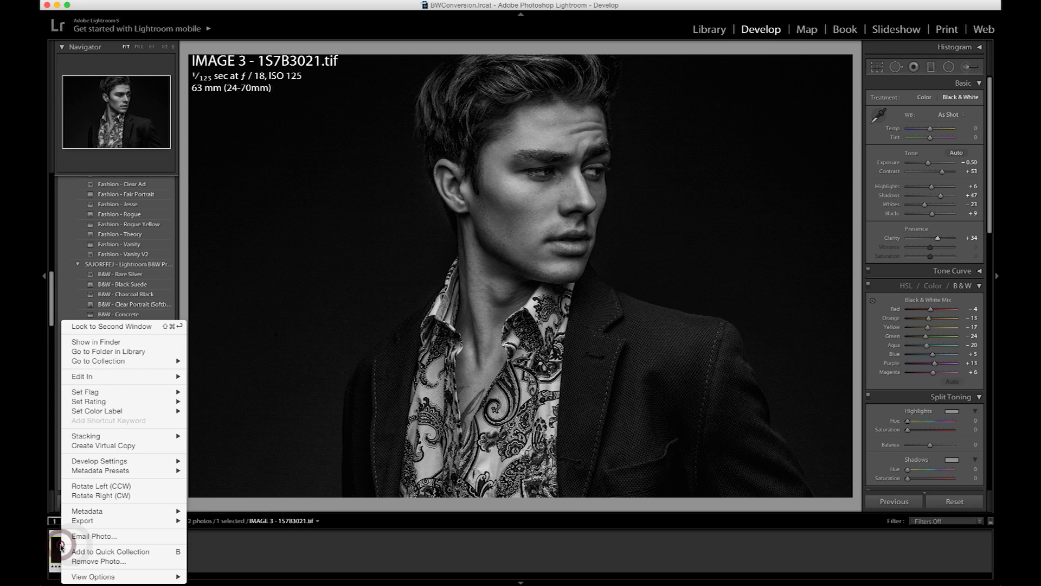
left_click(117, 446)
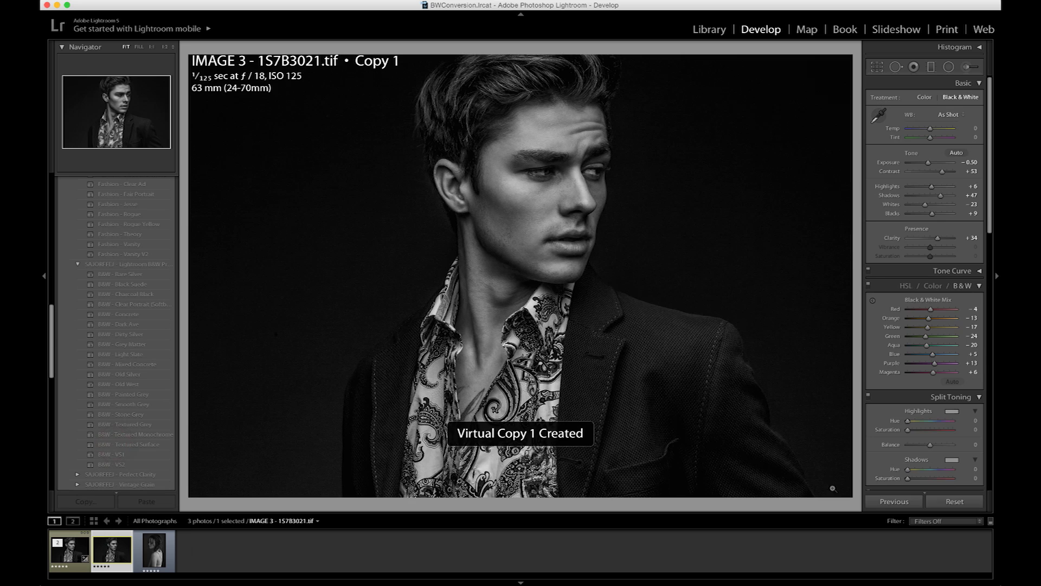
left_click(946, 503)
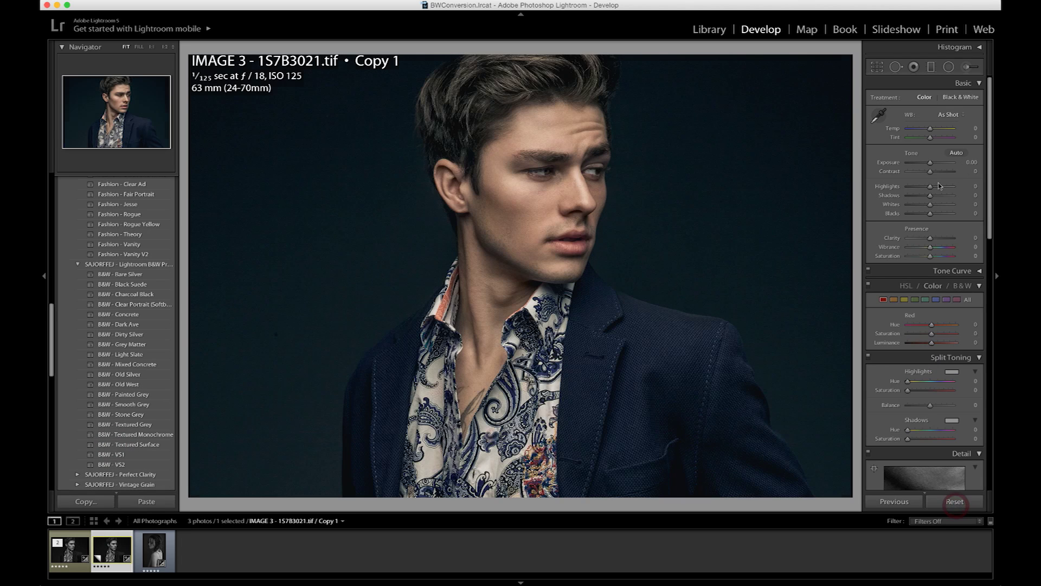
left_click(971, 97)
left_click(64, 555, "super")
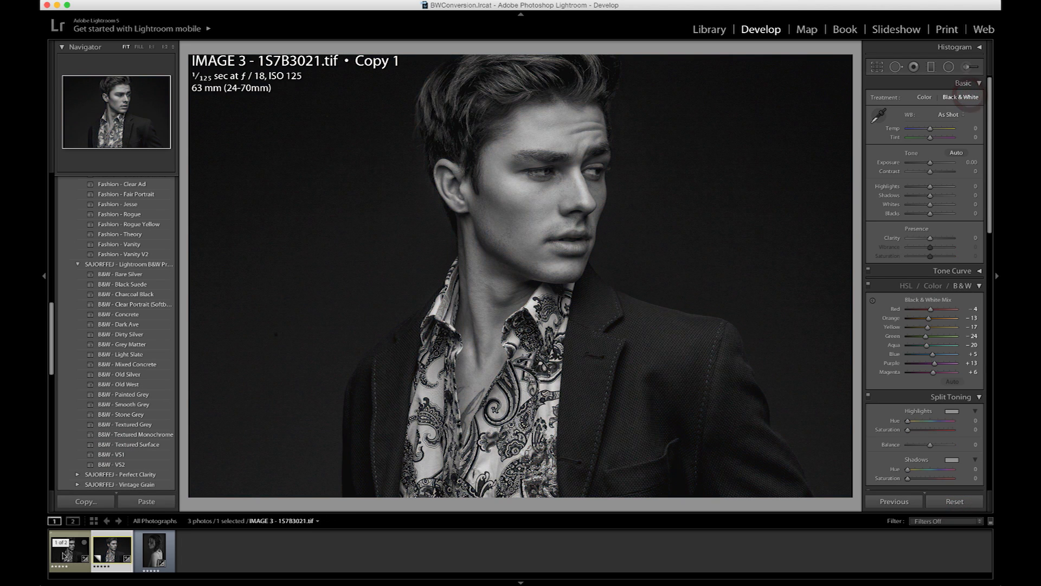
key("c")
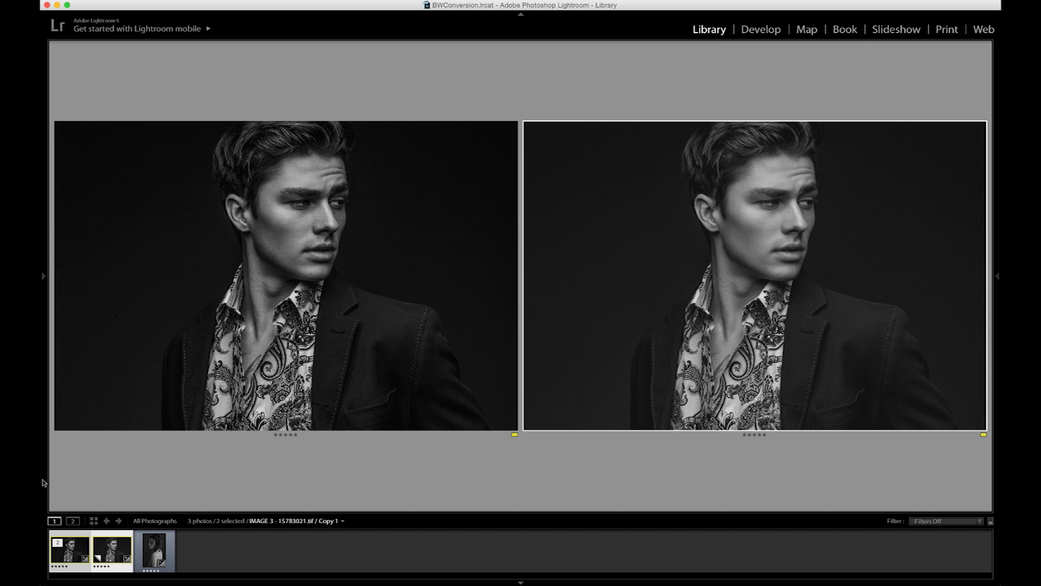
Step: Open Xi-9.tif from the filmstrip in the Develop module
mouse_move(43, 481)
double_click(143, 544)
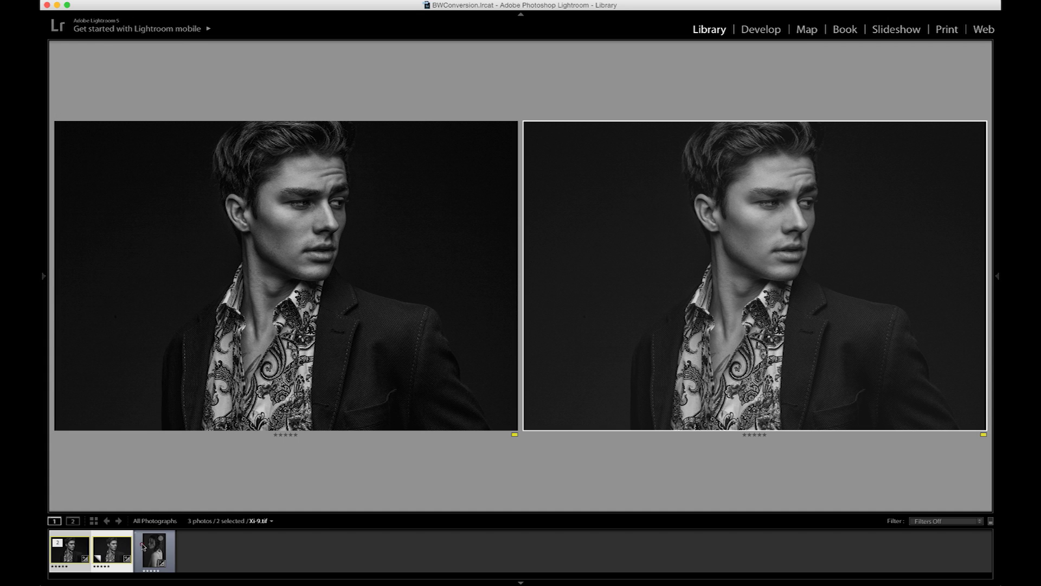
left_click(766, 28)
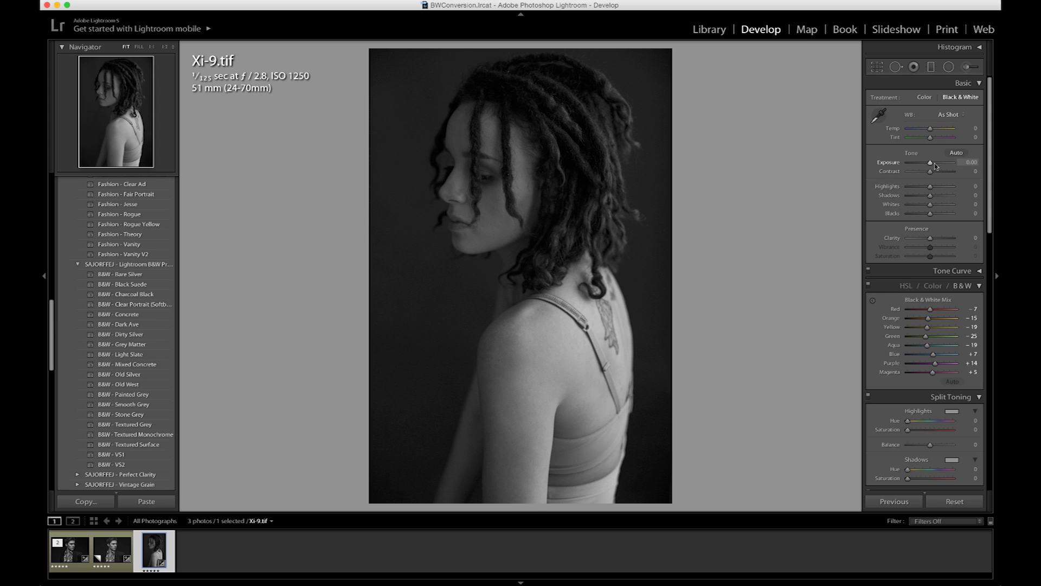
Step: Give the woman's portrait Exposure +0.20, Contrast +31 and Highlights −59
left_click_drag(932, 165, 933, 165)
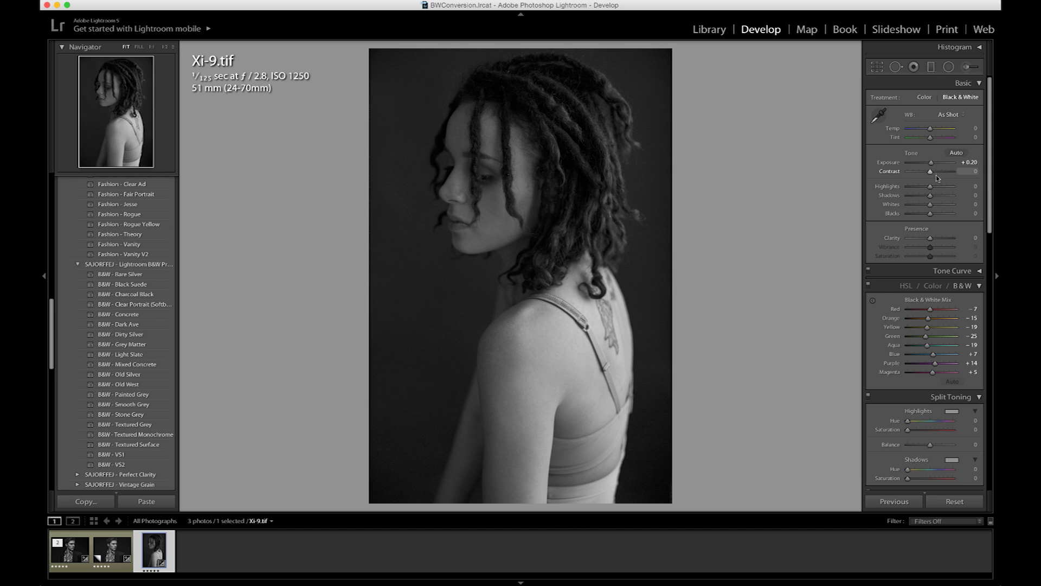
left_click_drag(935, 171, 939, 172)
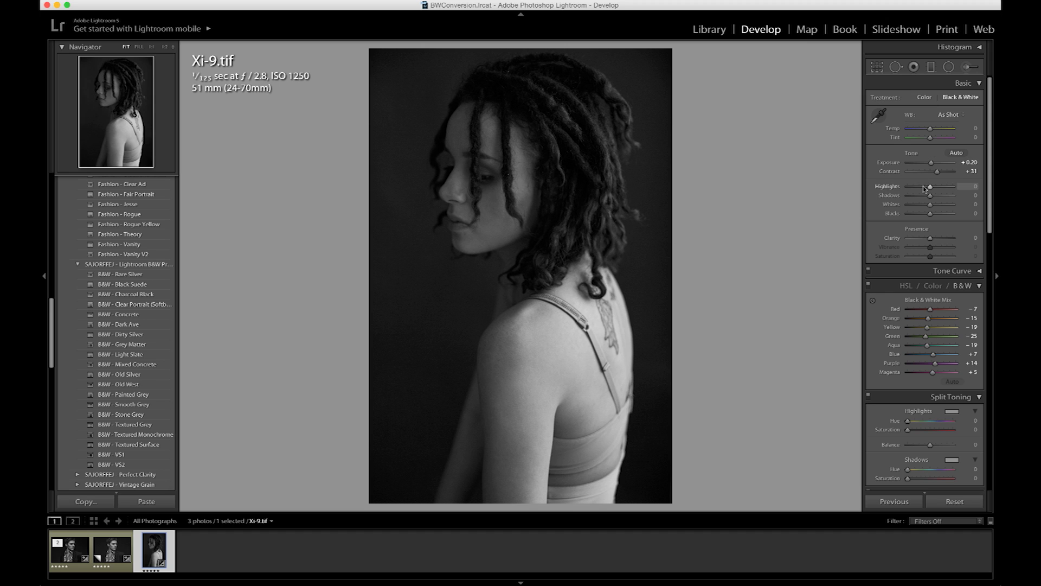
left_click_drag(924, 188, 914, 189)
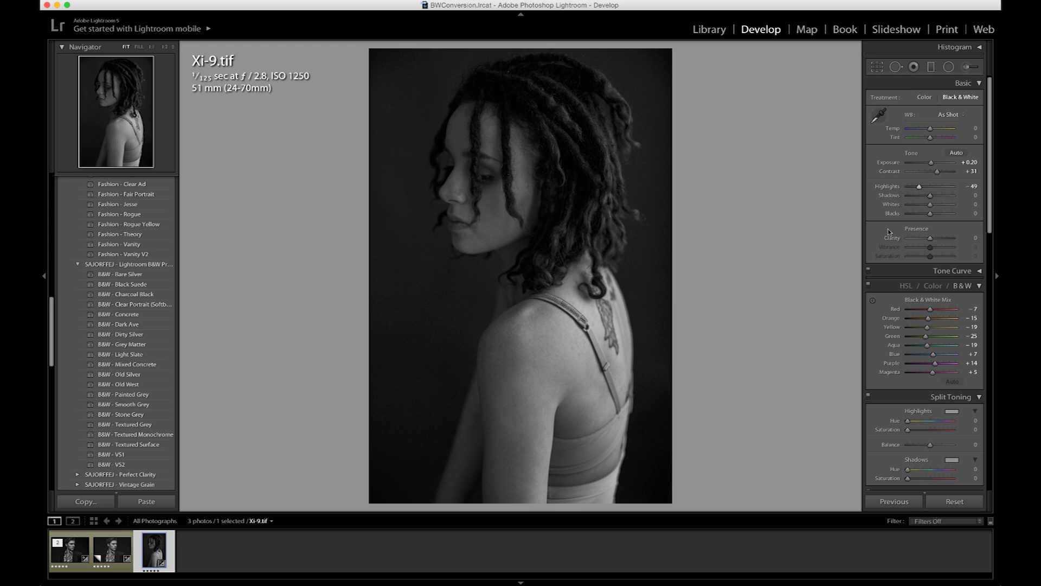
left_click_drag(919, 187, 917, 187)
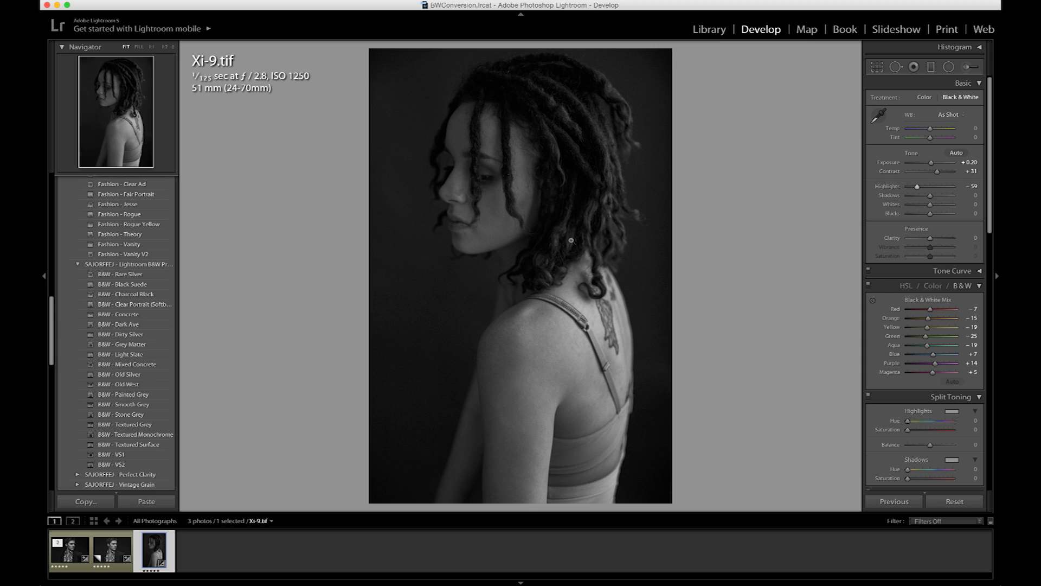
Step: Lower Shadows to −12 and raise Clarity to +29 on Xi-9.tif
left_click(924, 197)
mouse_move(931, 239)
left_mouse_down()
mouse_move(965, 237)
mouse_move(935, 247)
left_mouse_up()
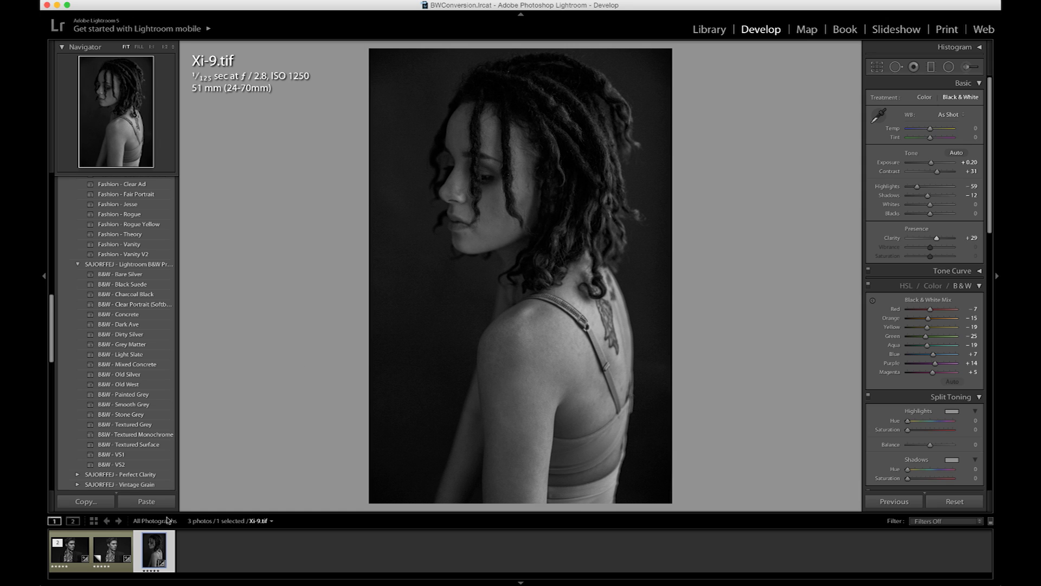
Step: Make a reset Black & White virtual copy of Xi-9.tif and compare it with the original
right_click(151, 550)
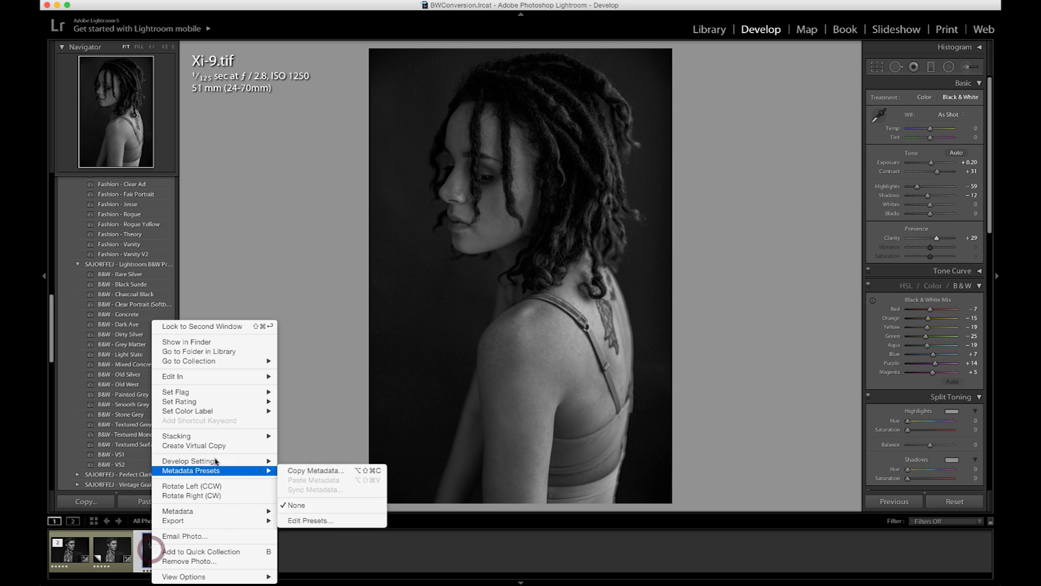
left_click(217, 446)
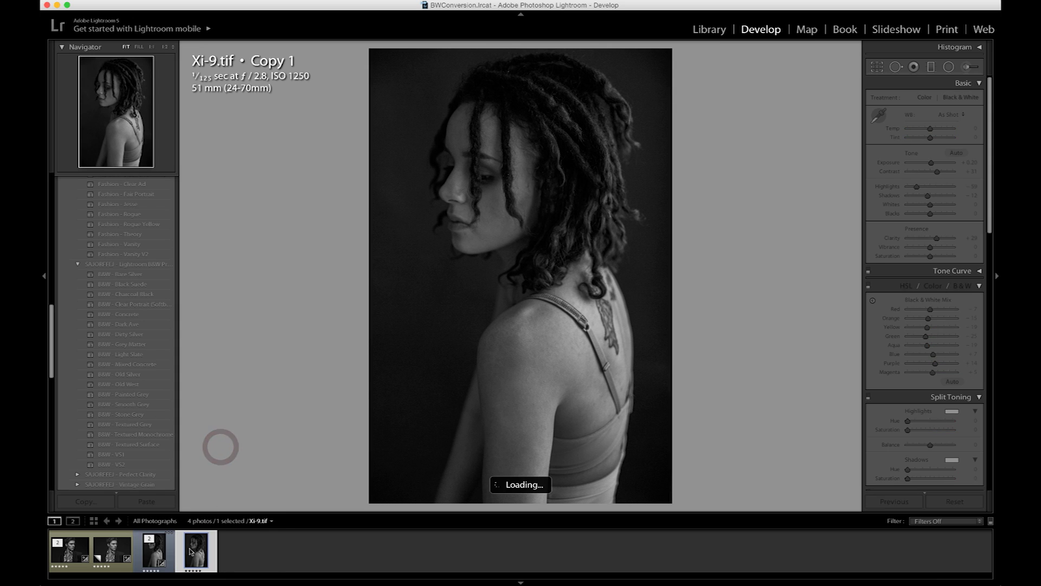
left_click(955, 501)
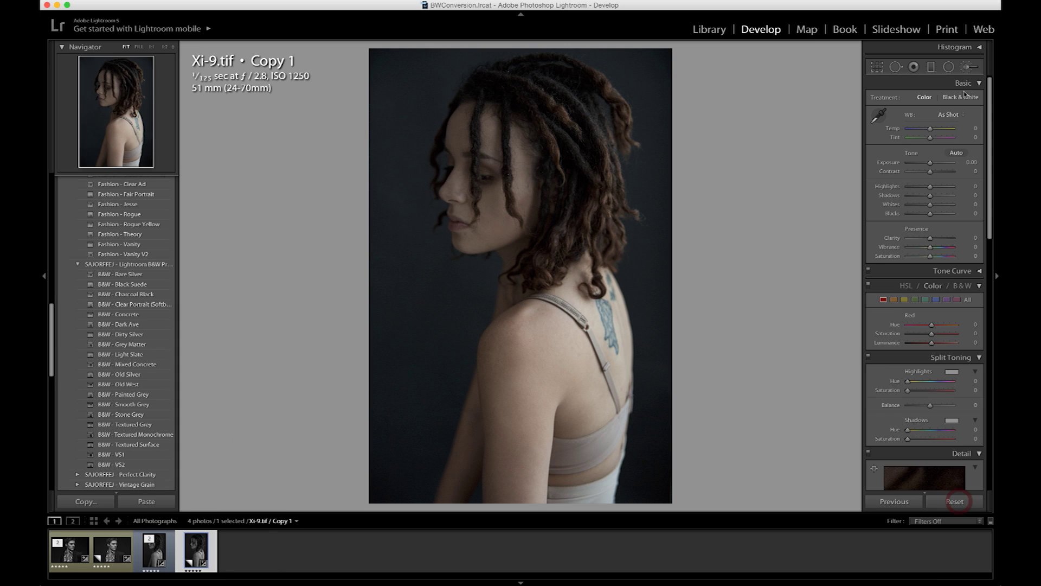
left_click(961, 97)
left_click(150, 554, "super")
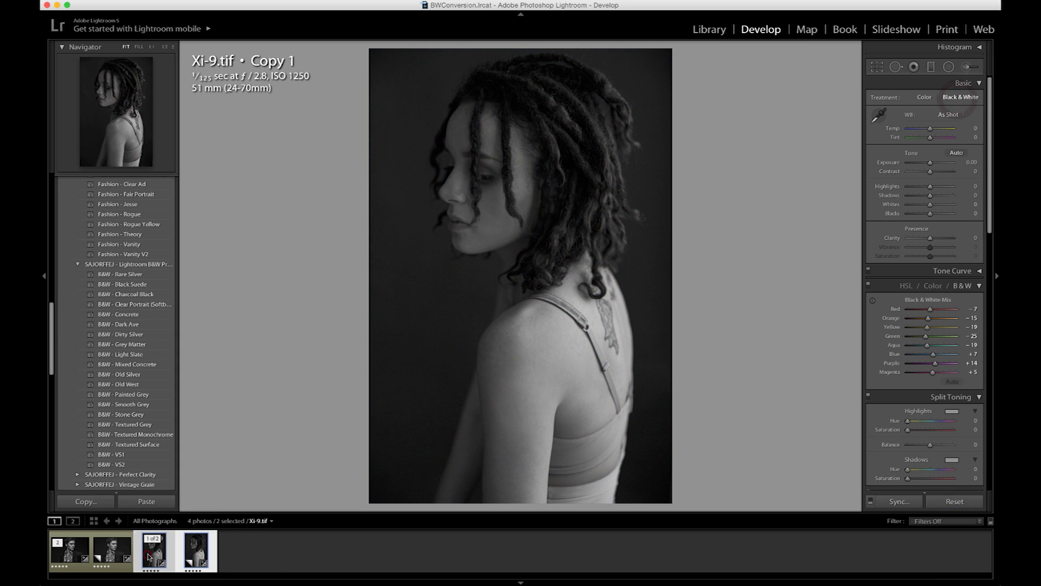
key("c")
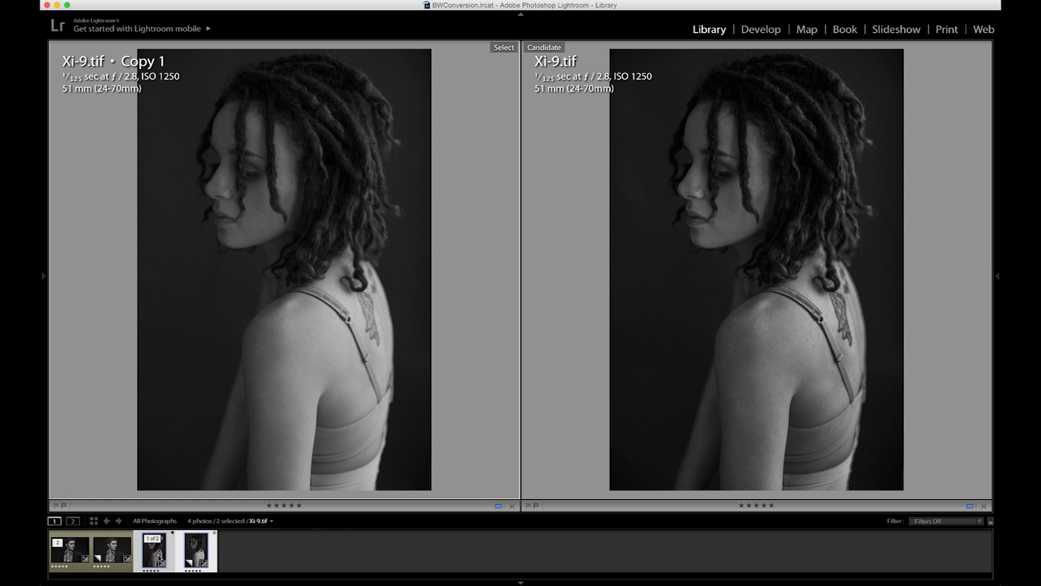
Step: Make IMAGE 3 the lead comparison photo and add another thumbnail to the selection
left_click(159, 558)
left_click(73, 556)
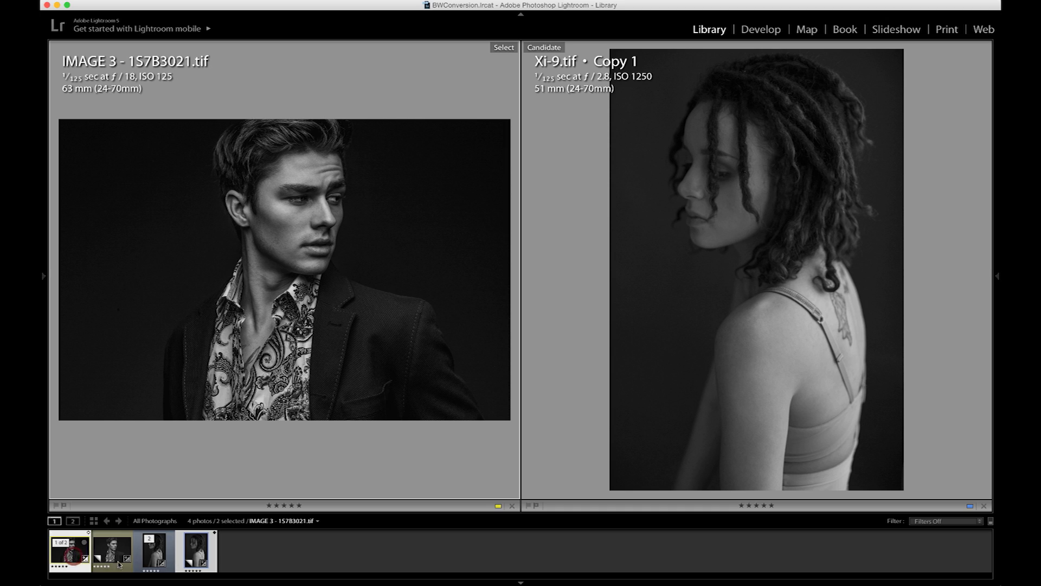
left_click(154, 553, "super")
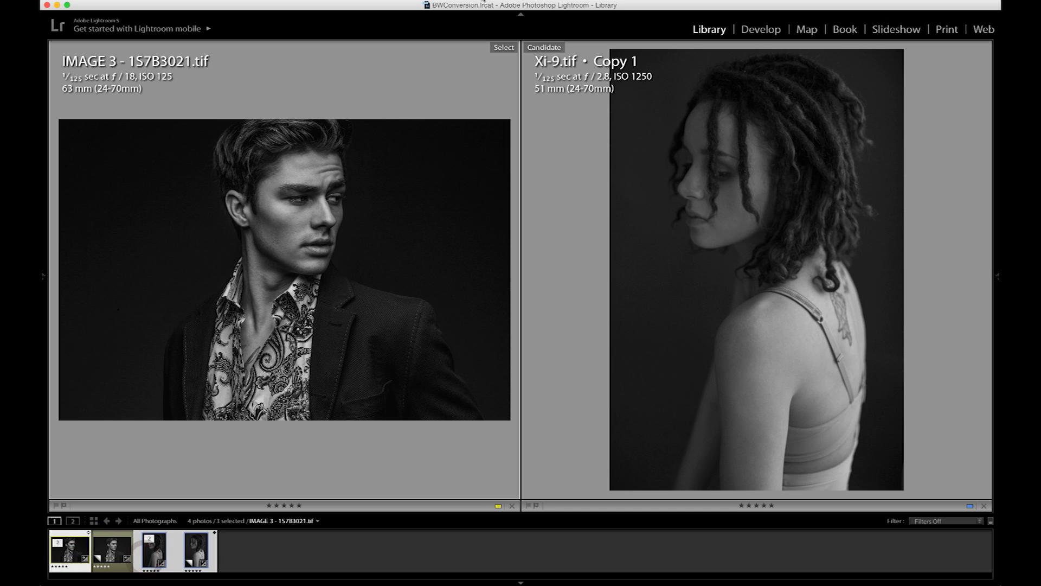